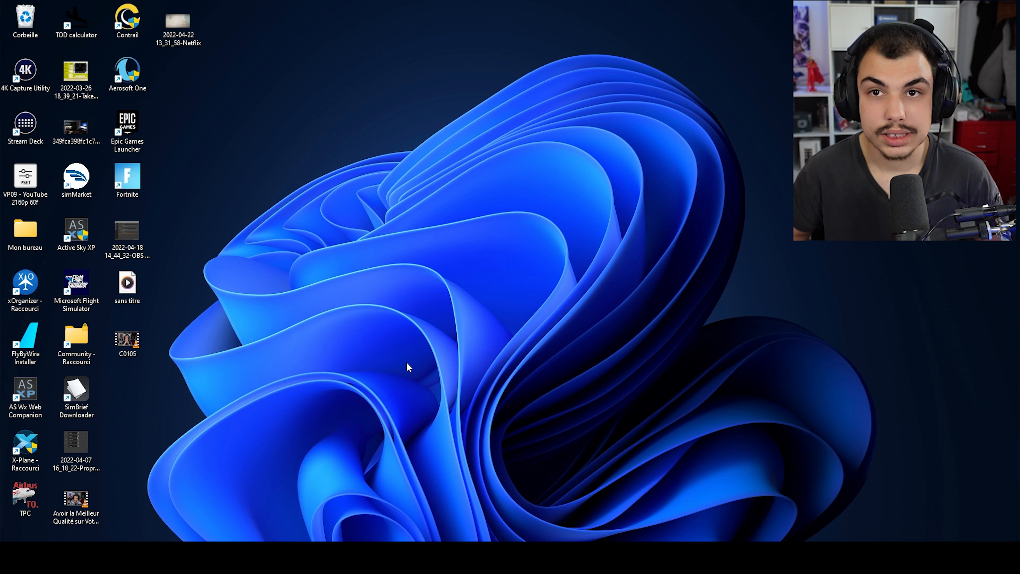
{"action": "left_click_drag", "start_coordinate": [202, 394], "coordinate": [202, 291]}
{"action": "left_click_drag", "start_coordinate": [189, 342], "coordinate": [129, 294]}
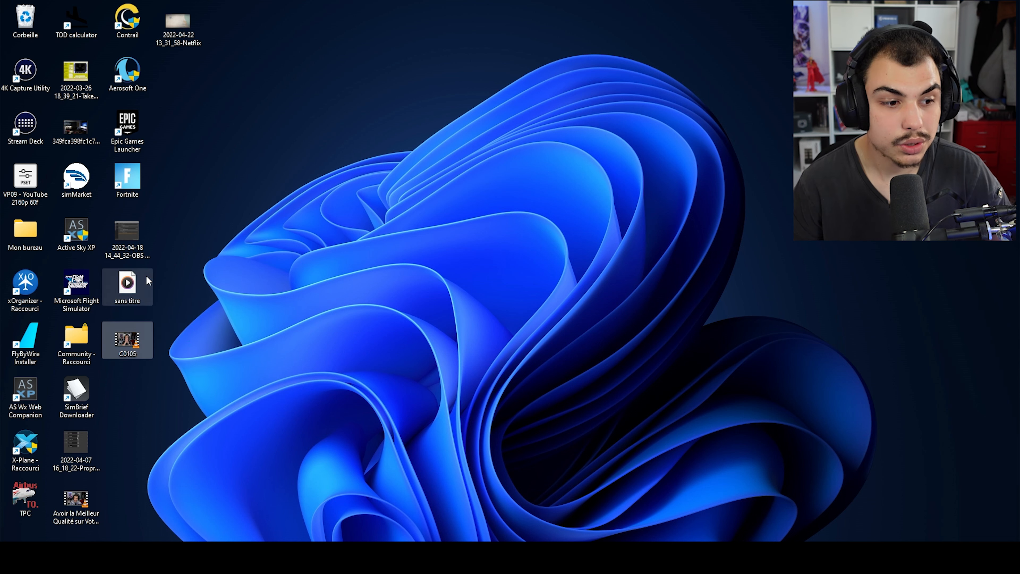
{"action": "left_click_drag", "start_coordinate": [262, 315], "coordinate": [129, 297]}
{"action": "left_click", "coordinate": [261, 364]}
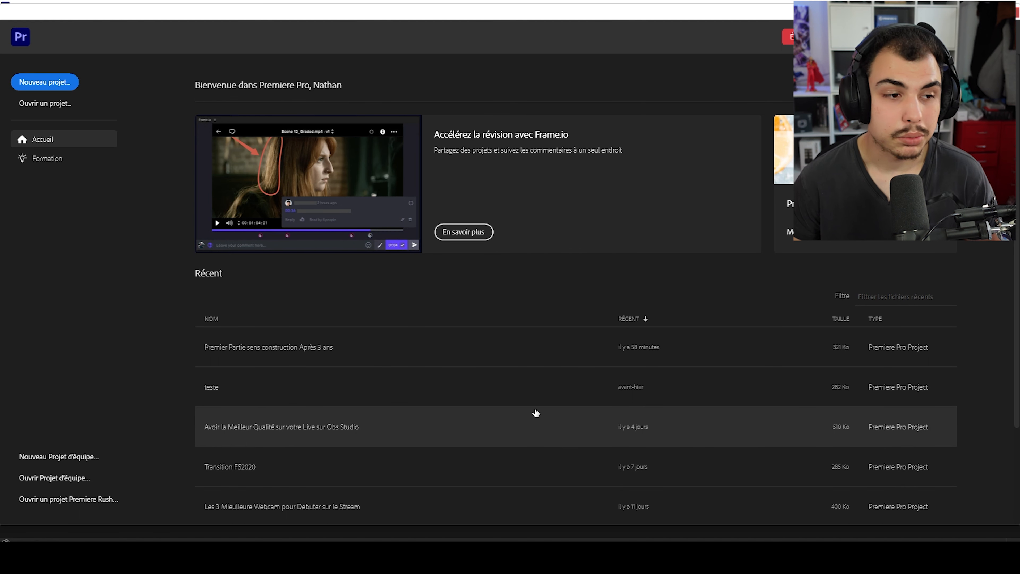
- Create a new project named Test Micro in E:\premier pro, keeping the default project settings
{"action": "left_click", "coordinate": [56, 86]}
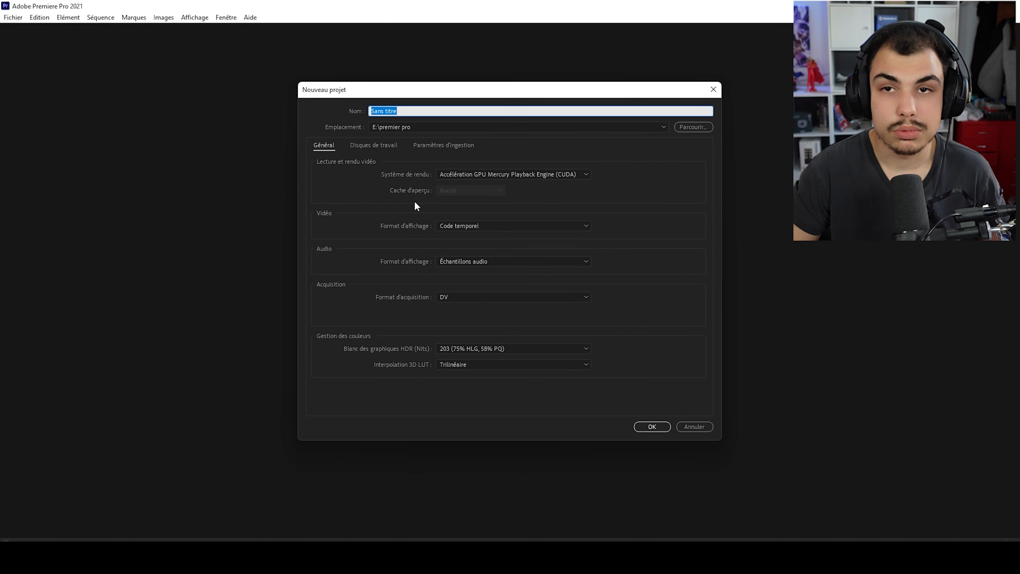
{"action": "type", "text": "Test Micro"}
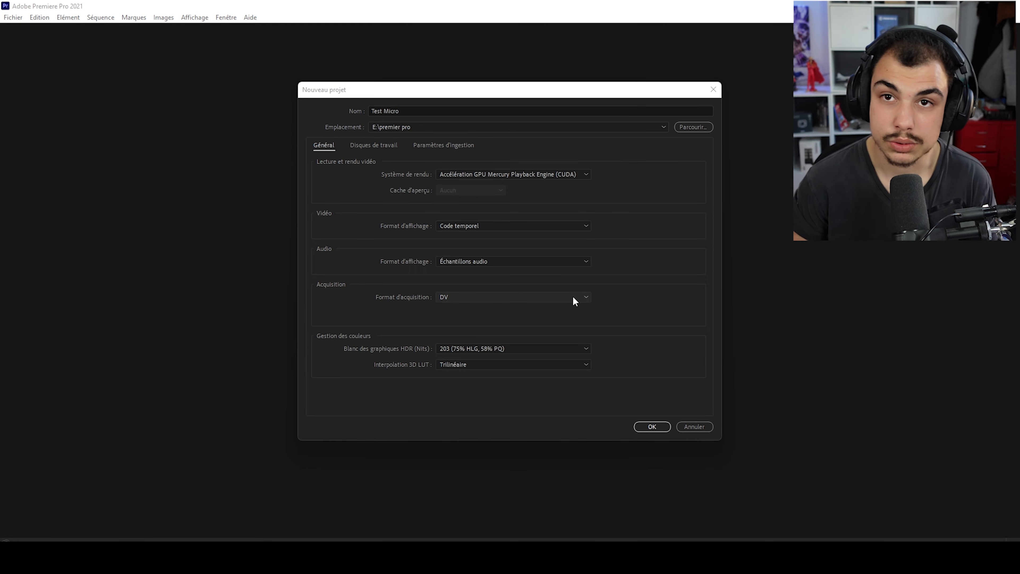
{"action": "left_click", "coordinate": [662, 426]}
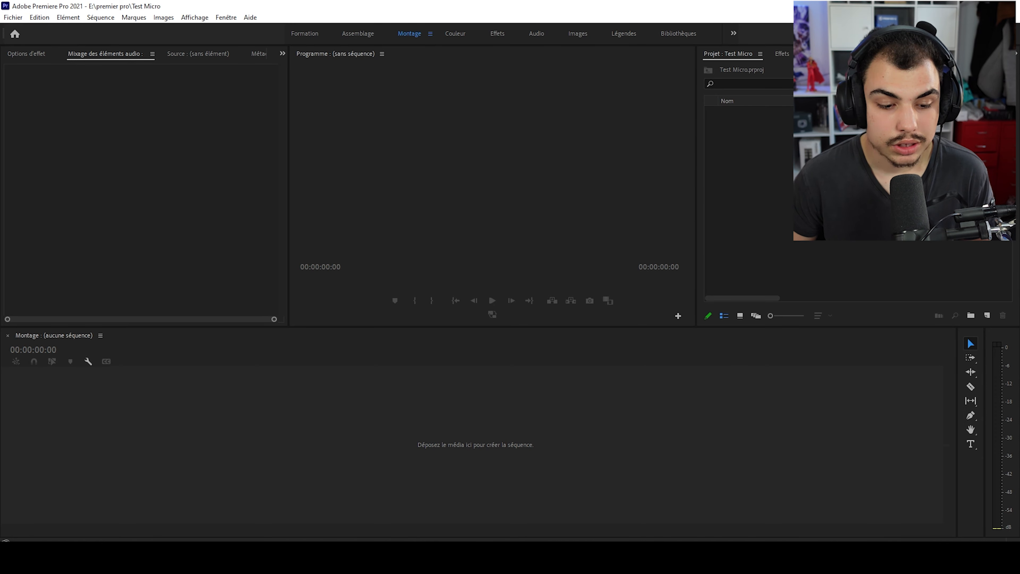
- Import the video C0105 and the audio file sans titre from the Bureau folder into the Test Micro project
{"action": "left_click", "coordinate": [488, 560]}
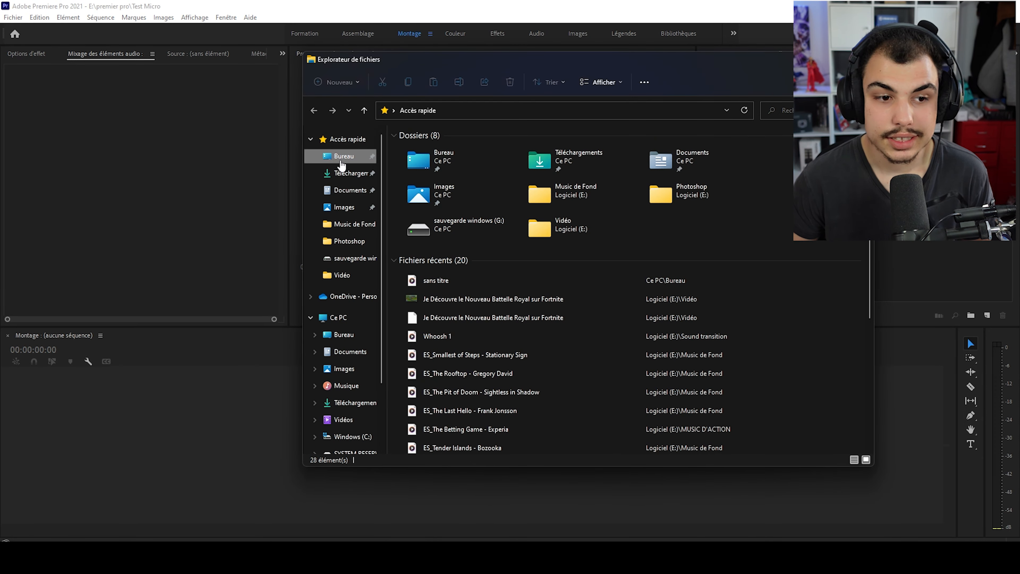
{"action": "left_click", "coordinate": [344, 156]}
{"action": "left_click_drag", "start_coordinate": [510, 64], "coordinate": [383, 46]}
{"action": "left_click", "coordinate": [414, 237]}
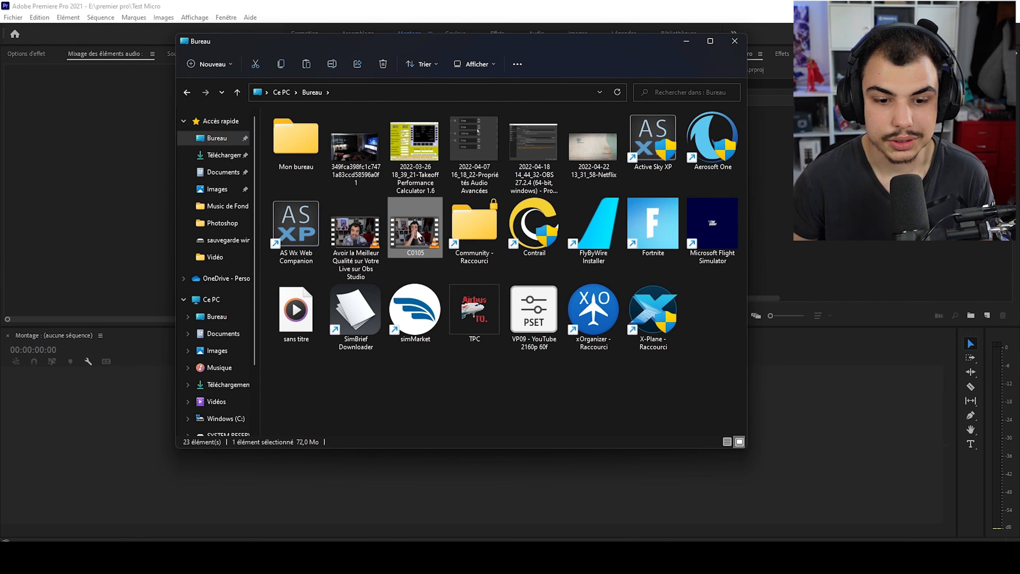
{"action": "left_click", "coordinate": [296, 311]}
{"action": "left_click", "coordinate": [429, 227]}
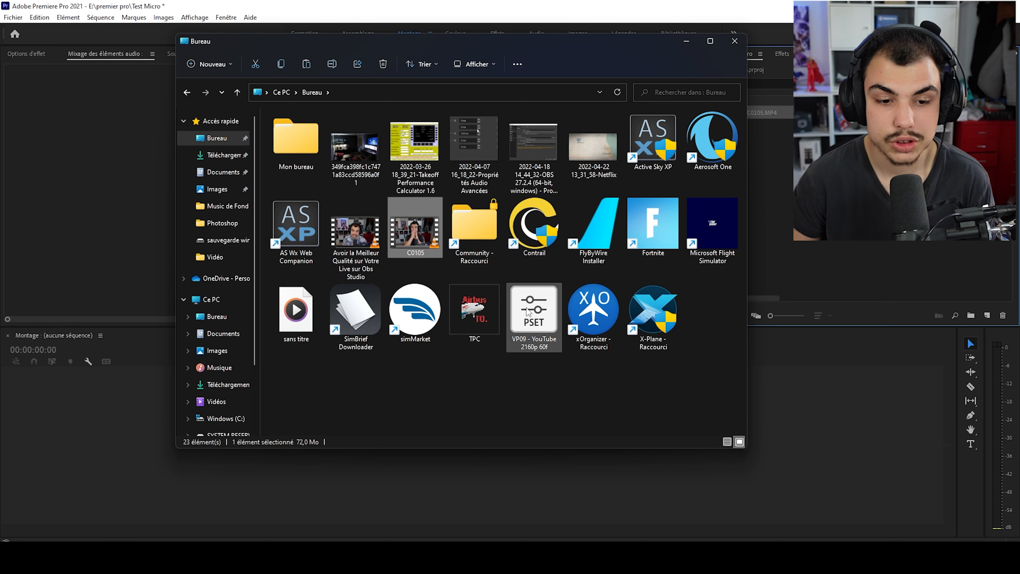
{"action": "left_click_drag", "start_coordinate": [296, 311], "coordinate": [948, 233]}
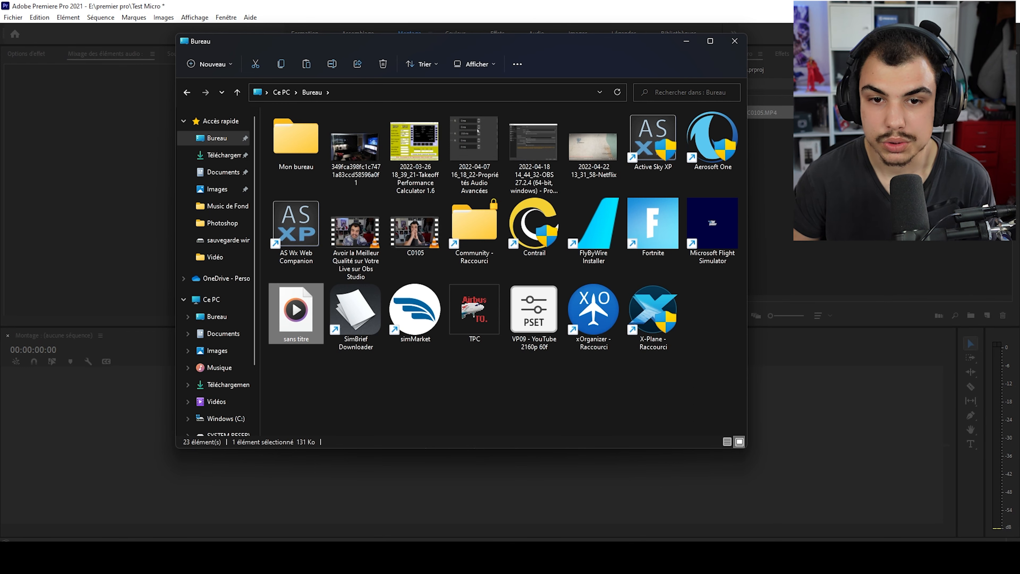
- Create a sequence from C0105.MP4 by placing the clip in the empty timeline
{"action": "left_click", "coordinate": [763, 112]}
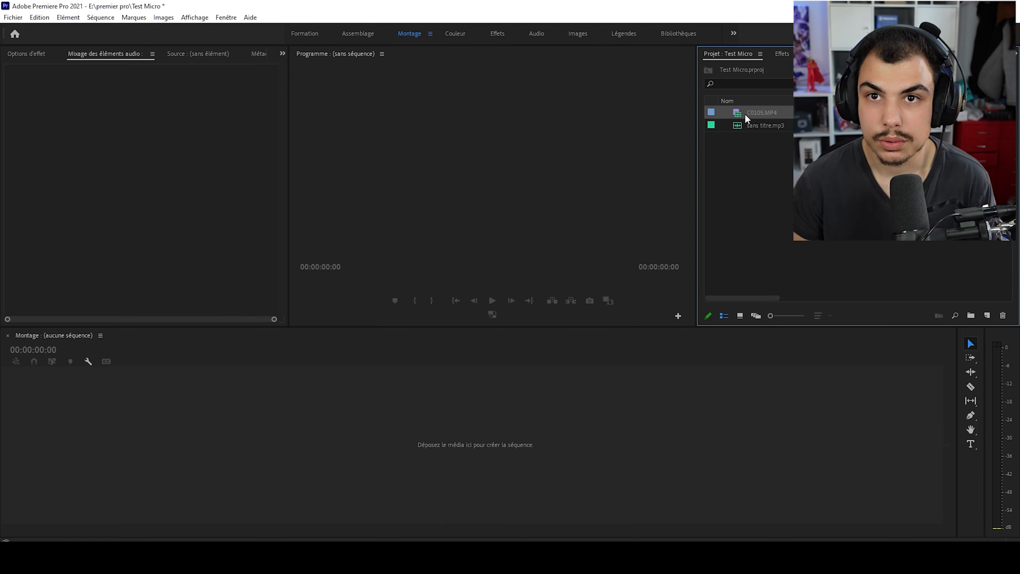
{"action": "left_click_drag", "start_coordinate": [744, 114], "coordinate": [523, 291]}
{"action": "left_click_drag", "start_coordinate": [460, 379], "coordinate": [431, 454]}
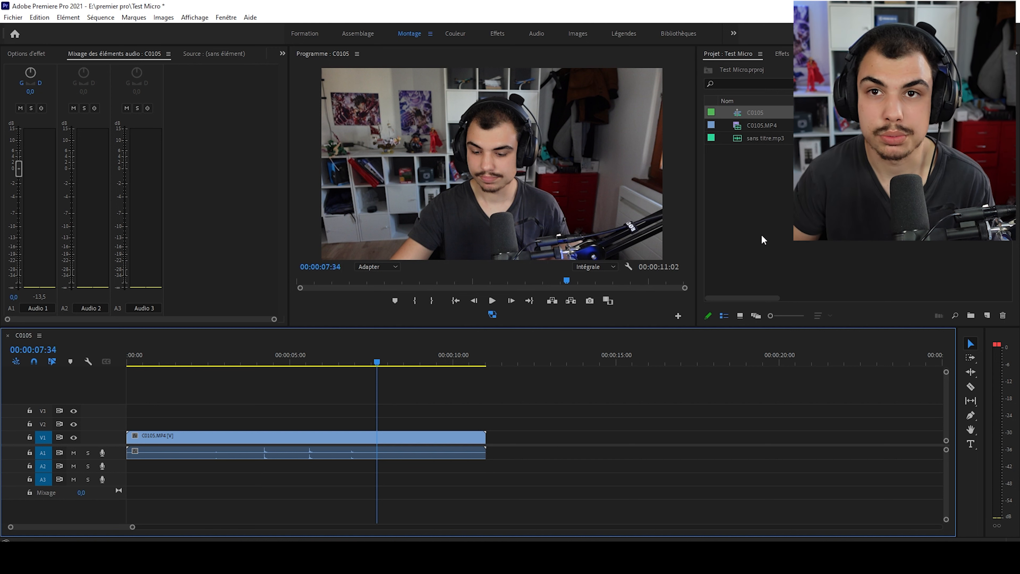
- Place sans titre.mp3 on audio track A2 at the sequence start, below the camera audio, and select all clips
{"action": "left_click", "coordinate": [756, 138]}
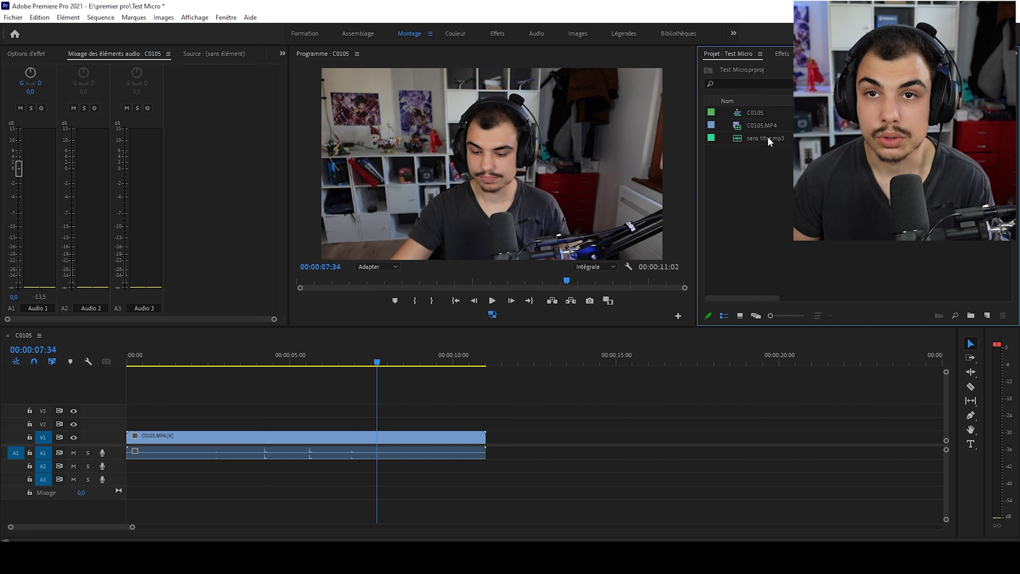
{"action": "left_click_drag", "start_coordinate": [767, 138], "coordinate": [124, 471]}
{"action": "mouse_move", "coordinate": [132, 527]}
{"action": "left_mouse_down"}
{"action": "mouse_move", "coordinate": [105, 530]}
{"action": "mouse_move", "coordinate": [128, 530]}
{"action": "left_mouse_up"}
{"action": "left_click_drag", "start_coordinate": [161, 405], "coordinate": [323, 491]}
- Play the sequence from the start to check how the microphone audio matches the video
{"action": "left_click_drag", "start_coordinate": [190, 362], "coordinate": [77, 363]}
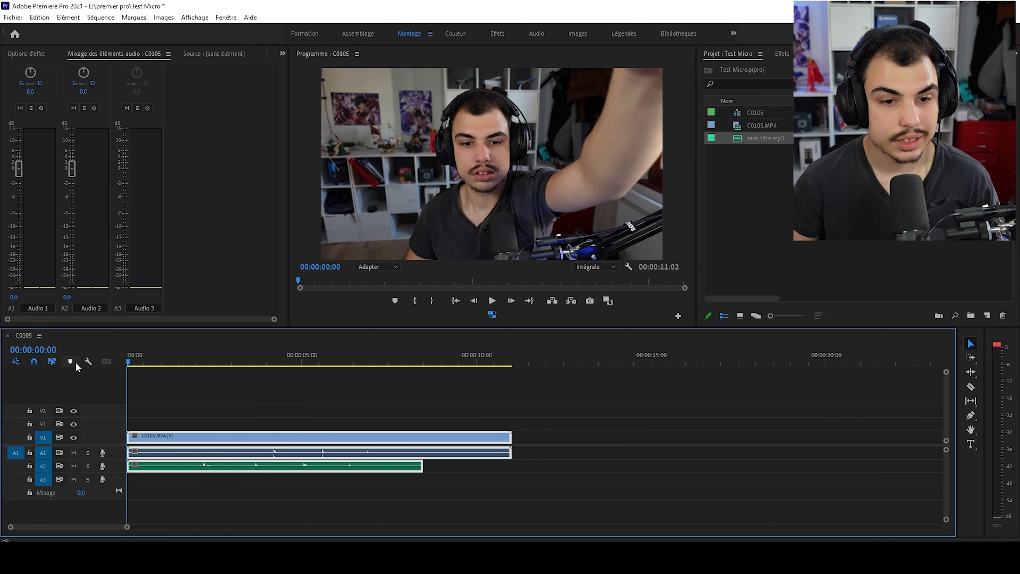
{"action": "key", "text": "space"}
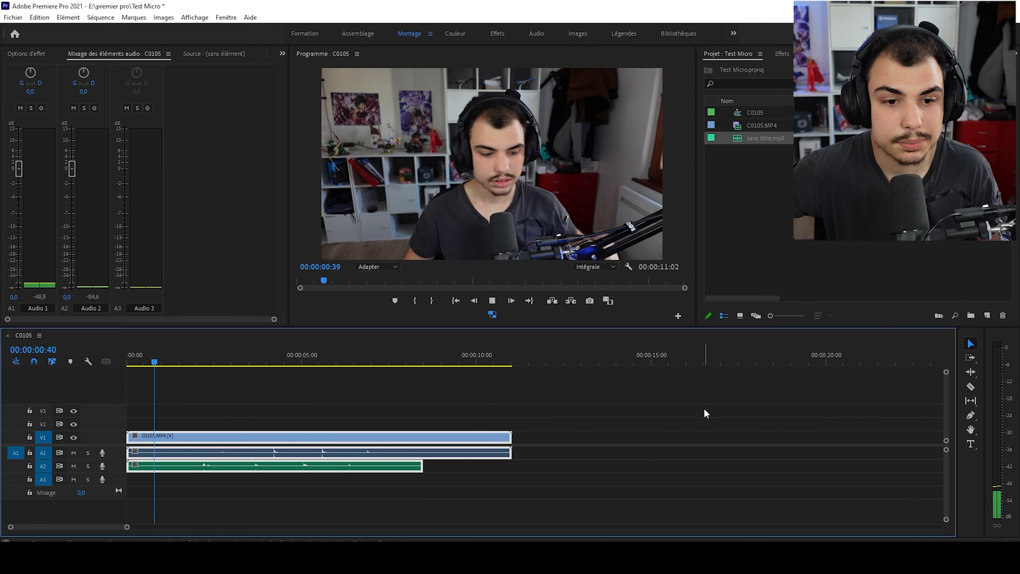
{"action": "key", "text": "space"}
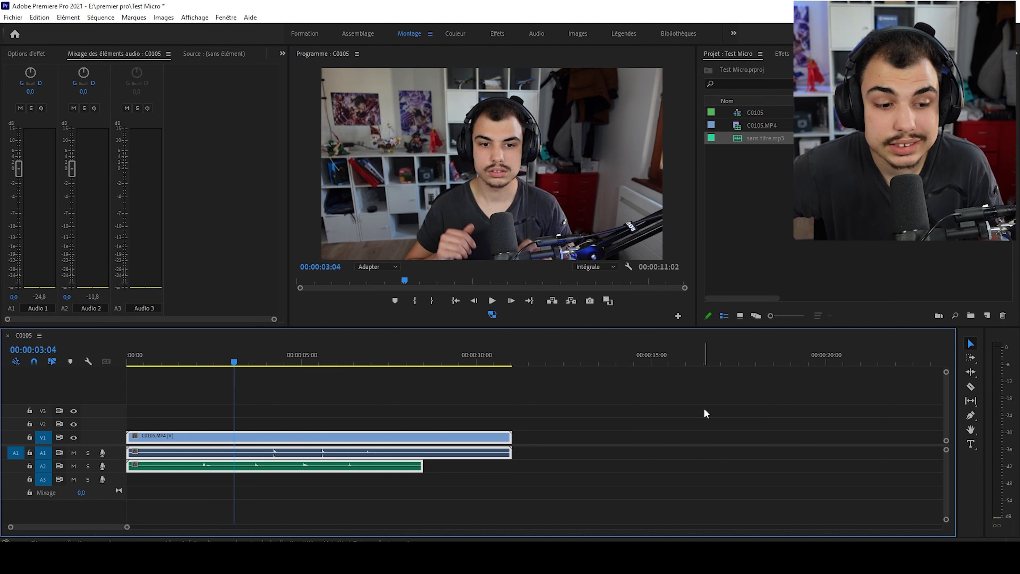
{"action": "key", "text": "space"}
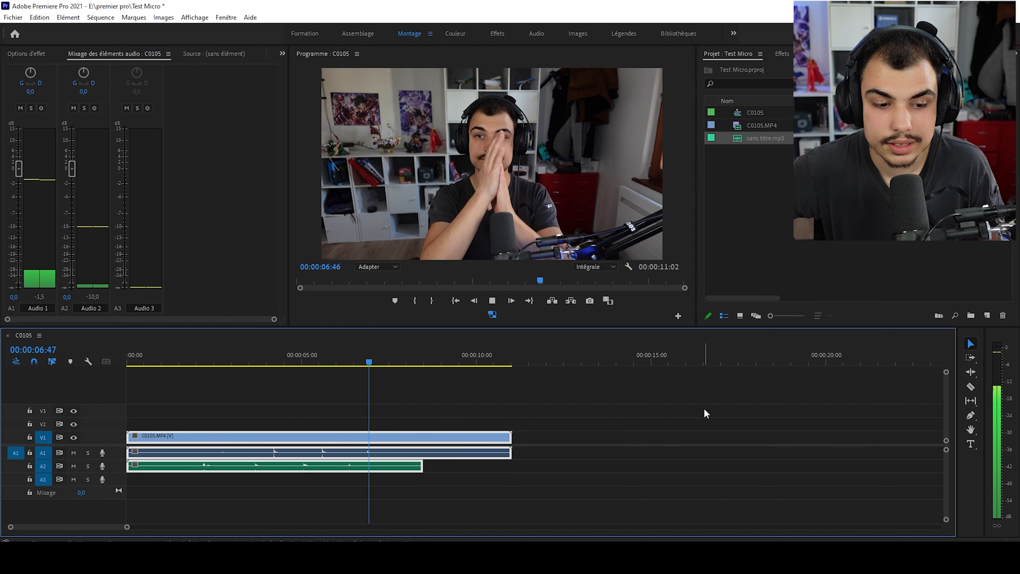
{"action": "key", "text": "space"}
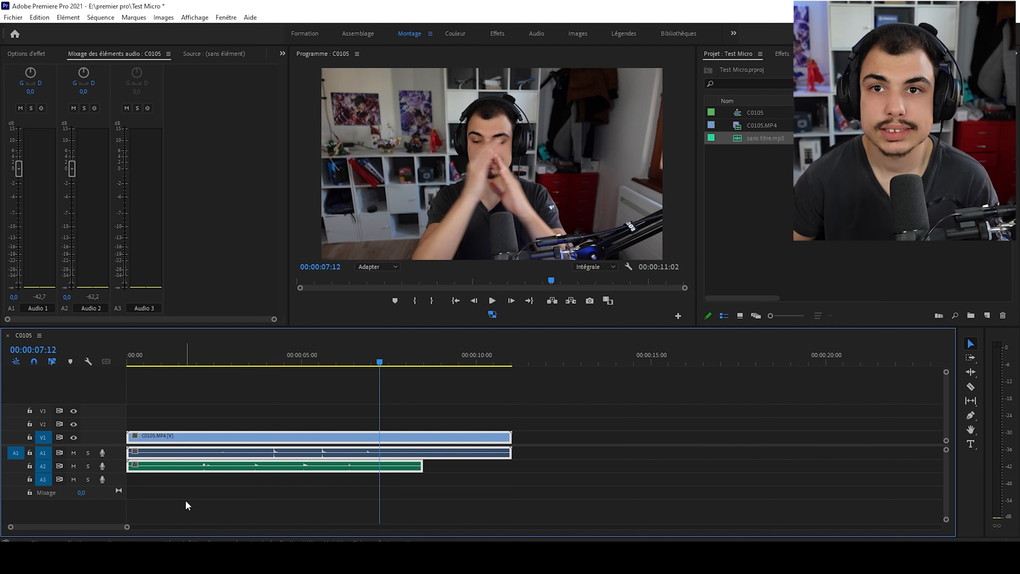
- Move the sans titre.mp3 clip later on A2 so its last clap peak lines up with the camera audio's peak on A1
{"action": "left_click_drag", "start_coordinate": [127, 526], "coordinate": [99, 535]}
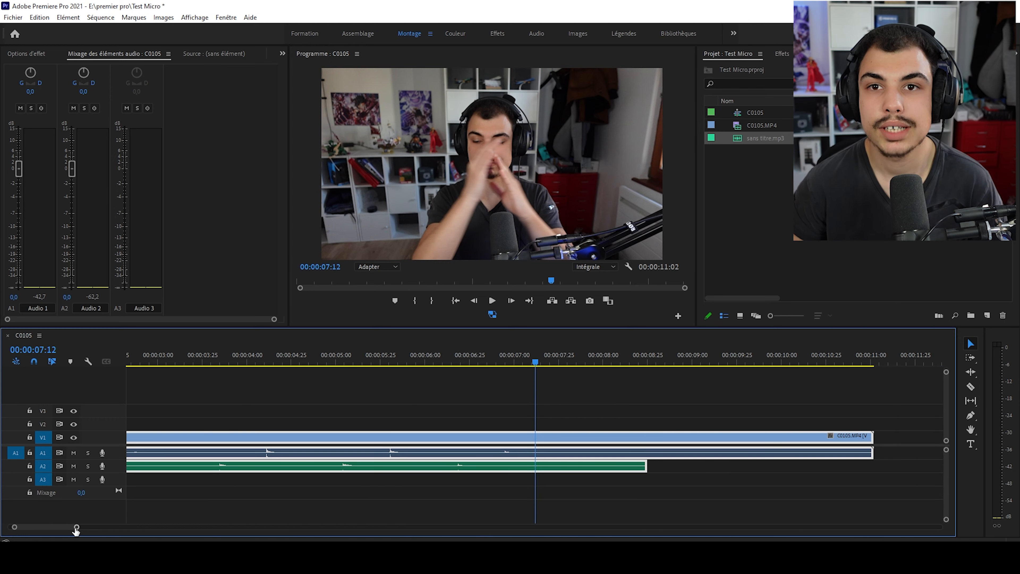
{"action": "left_click_drag", "start_coordinate": [75, 531], "coordinate": [40, 529]}
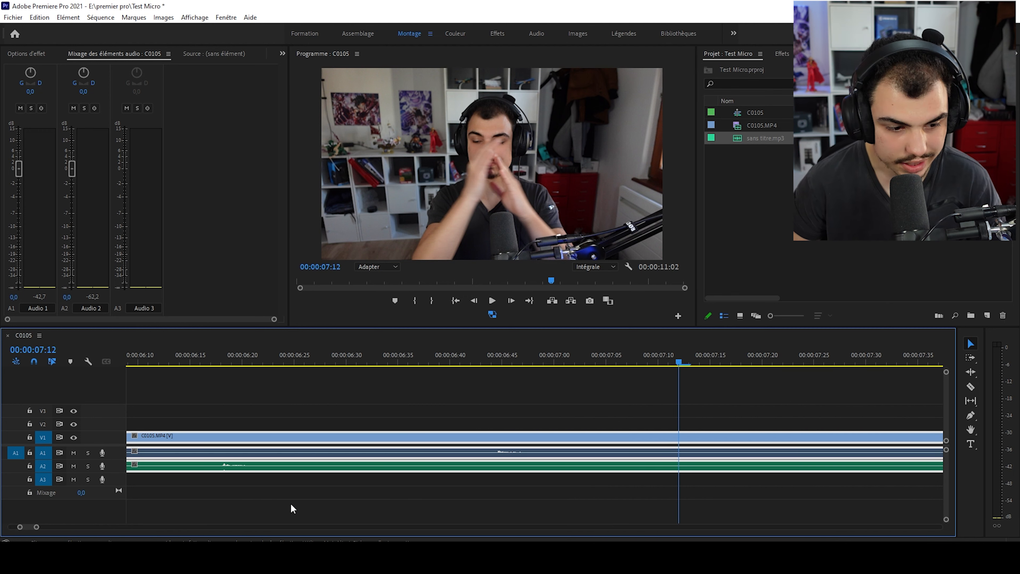
{"action": "left_click", "coordinate": [224, 468]}
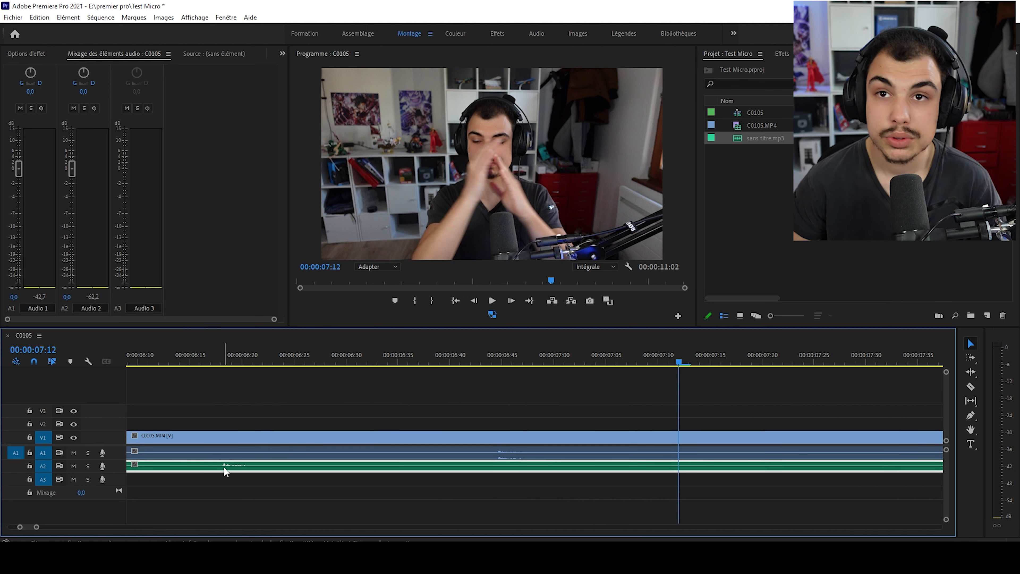
{"action": "left_click_drag", "start_coordinate": [224, 466], "coordinate": [449, 472]}
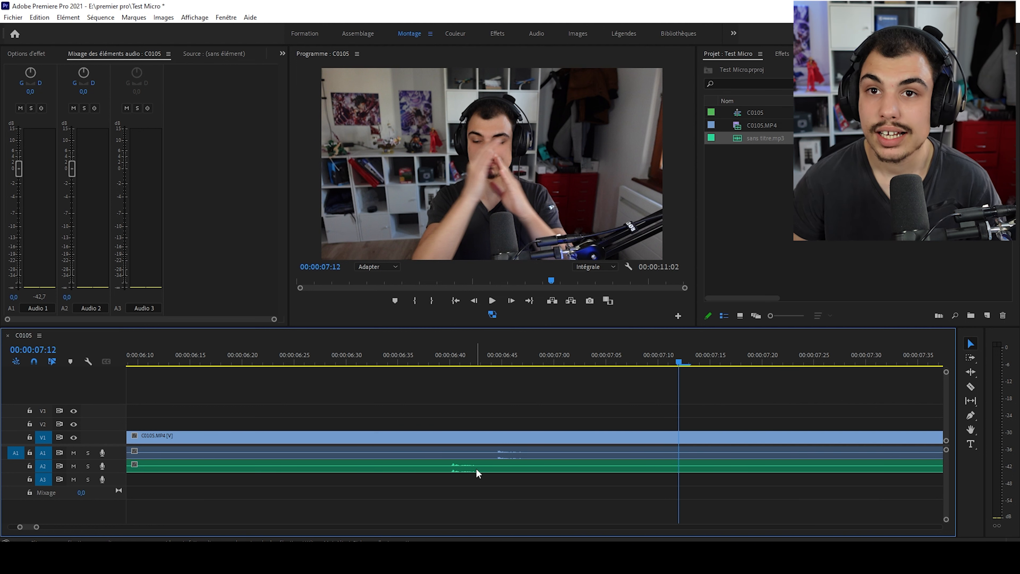
{"action": "left_click_drag", "start_coordinate": [469, 471], "coordinate": [528, 472]}
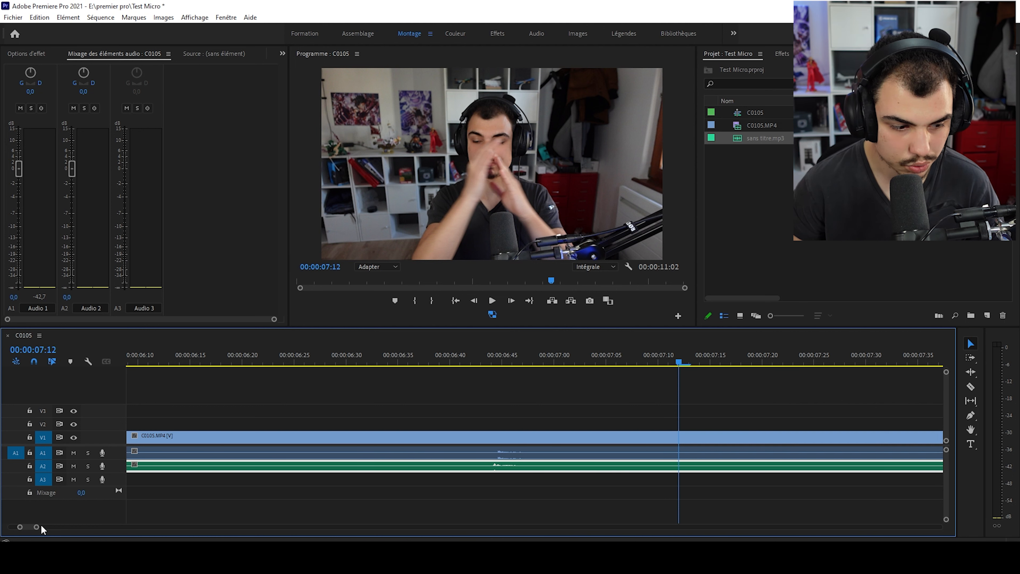
- Try to fine-tune the A2 clip's offset so both clap peaks coincide at about 00:00:06:45
{"action": "left_click_drag", "start_coordinate": [42, 527], "coordinate": [44, 526]}
{"action": "left_click_drag", "start_coordinate": [450, 467], "coordinate": [458, 463]}
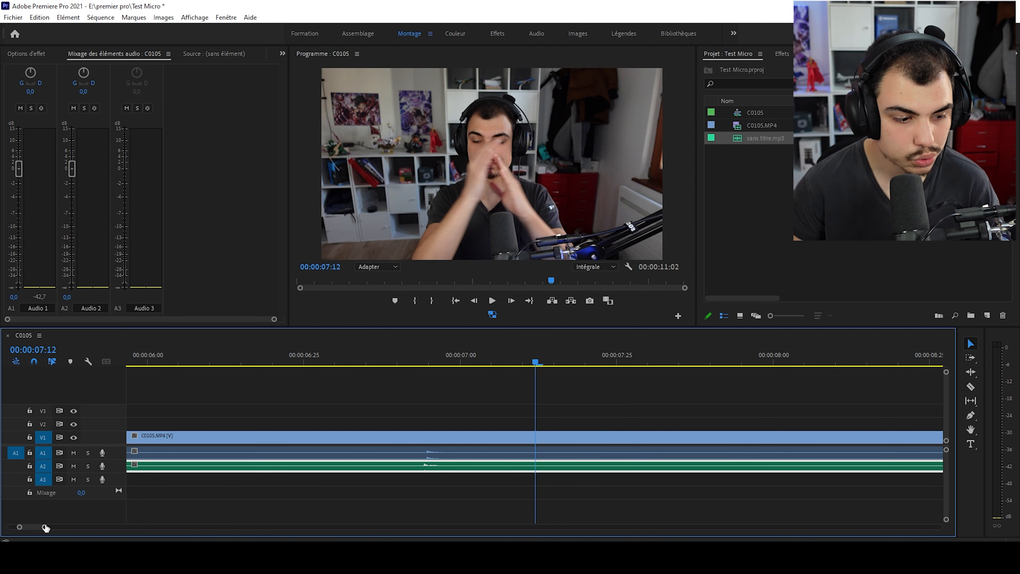
{"action": "left_click_drag", "start_coordinate": [45, 528], "coordinate": [37, 527]}
{"action": "scroll", "coordinate": [310, 501], "scroll_direction": "up", "scroll_amount": 3}
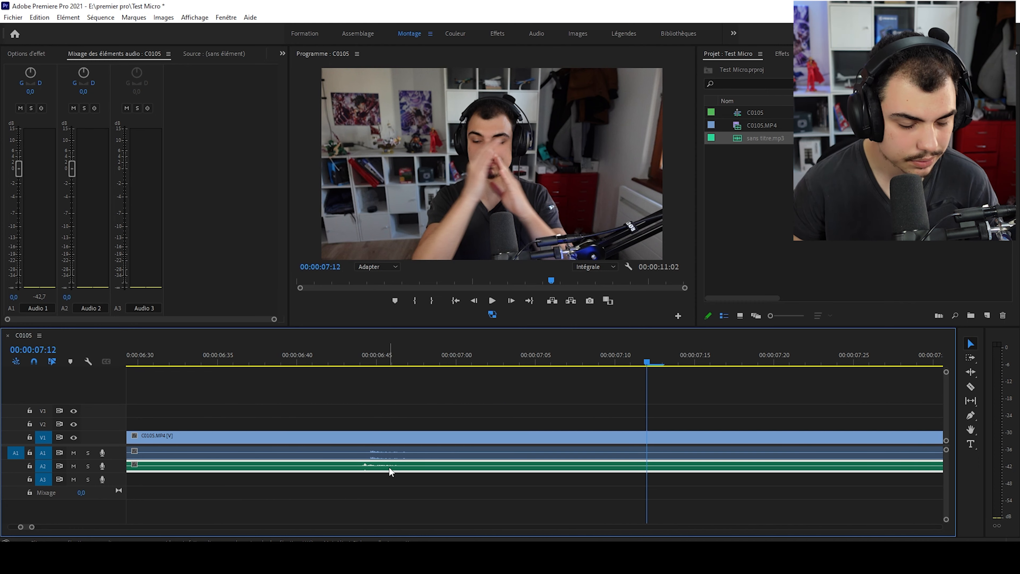
{"action": "left_click_drag", "start_coordinate": [389, 467], "coordinate": [410, 469]}
- Play back the last clap from about 00:00:06:37 to check the manual alignment of both audio tracks
{"action": "left_click", "coordinate": [250, 356]}
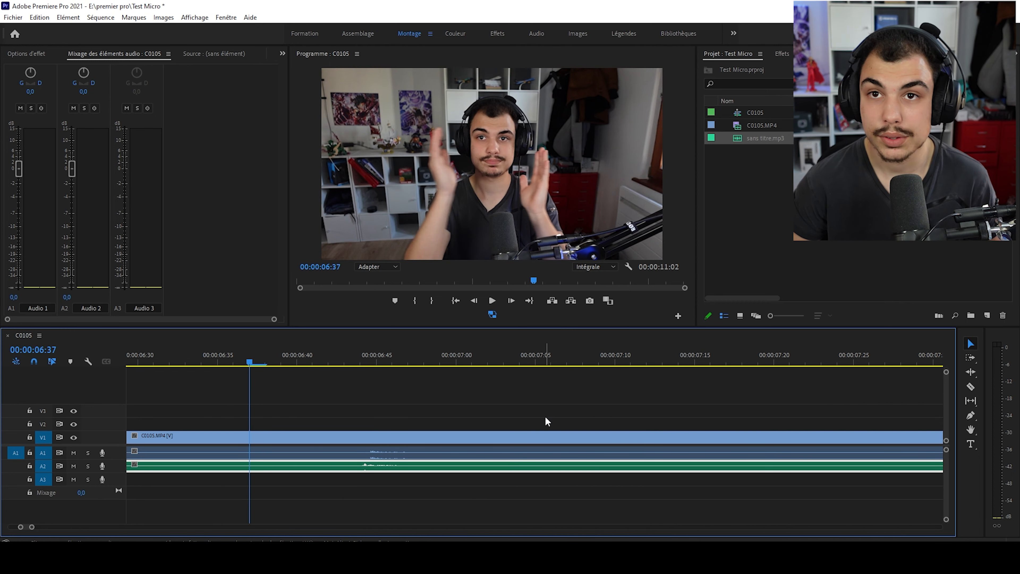
{"action": "key", "text": "space"}
{"action": "mouse_move", "coordinate": [333, 356]}
{"action": "left_mouse_down"}
{"action": "mouse_move", "coordinate": [377, 365]}
{"action": "mouse_move", "coordinate": [314, 365]}
{"action": "mouse_move", "coordinate": [380, 367]}
{"action": "mouse_move", "coordinate": [340, 354]}
{"action": "left_mouse_up"}
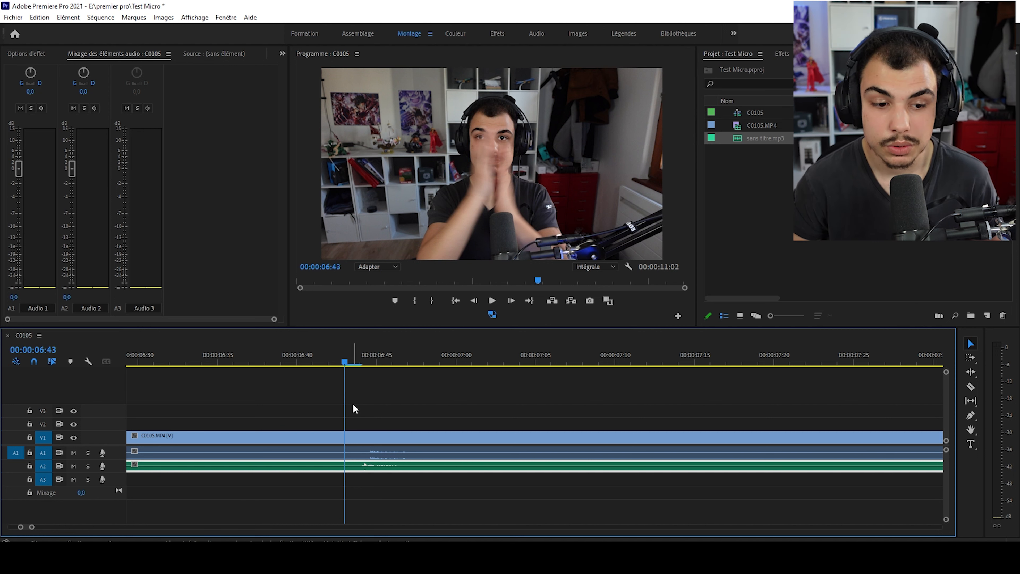
{"action": "key", "text": "space"}
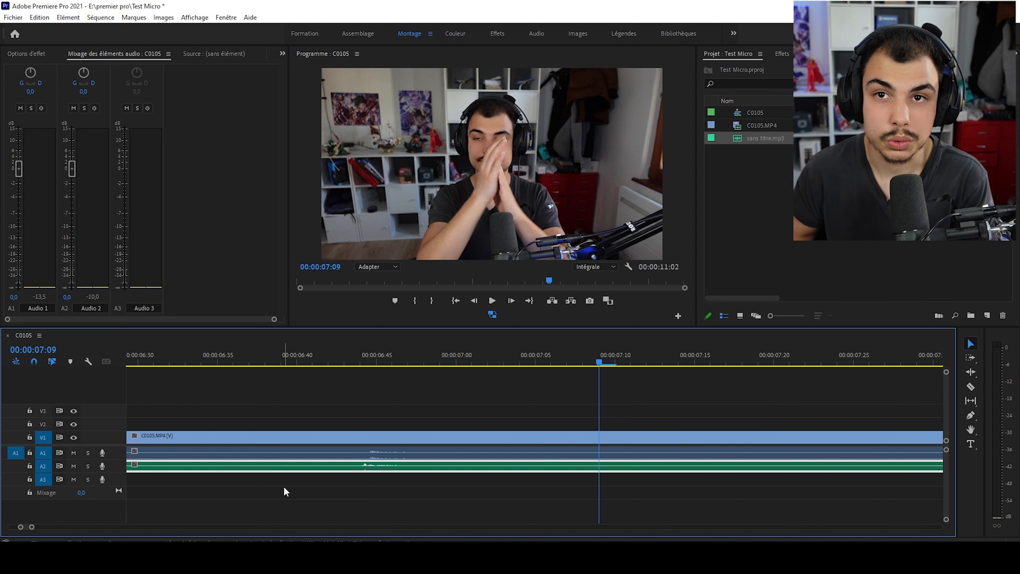
- Move the sans titre.mp3 clip on A2 back to the start of the sequence
{"action": "left_click_drag", "start_coordinate": [31, 527], "coordinate": [123, 527]}
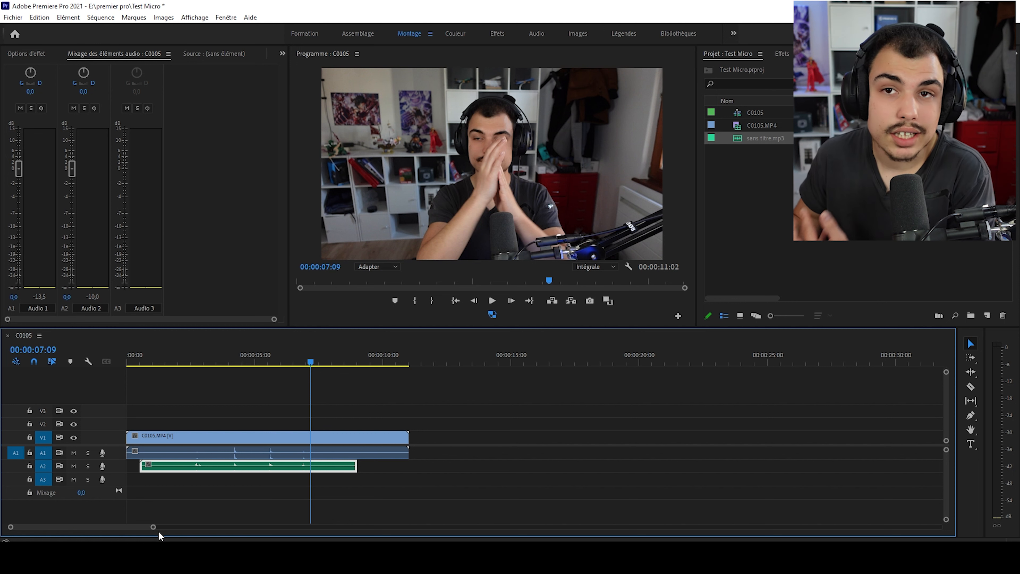
{"action": "left_click_drag", "start_coordinate": [153, 527], "coordinate": [96, 527]}
{"action": "left_click_drag", "start_coordinate": [208, 466], "coordinate": [180, 467]}
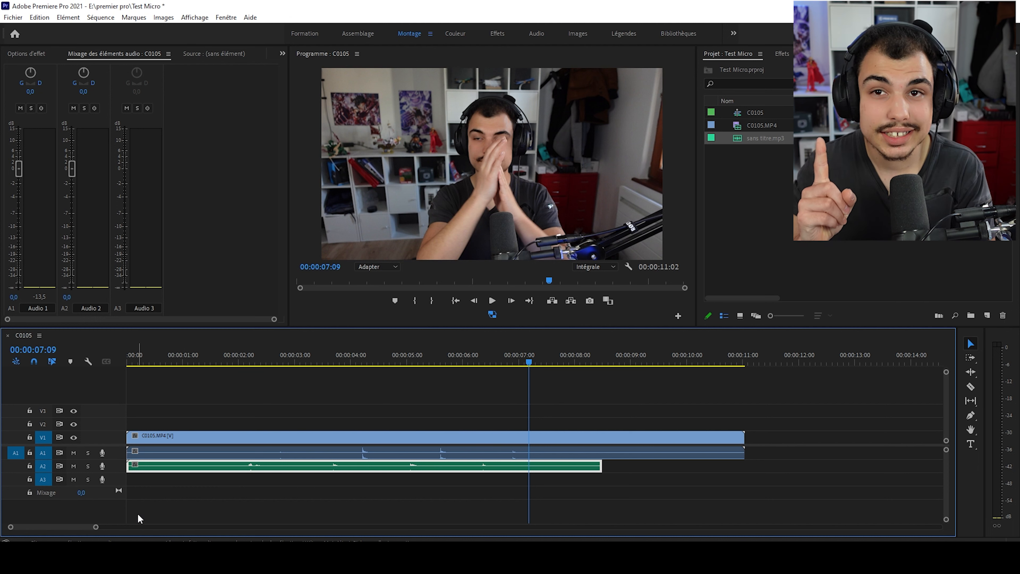
- Select the C0105.MP4 video and audio together with the microphone clip on A2, and open the Synchronize settings for them
{"action": "left_click_drag", "start_coordinate": [95, 526], "coordinate": [162, 528]}
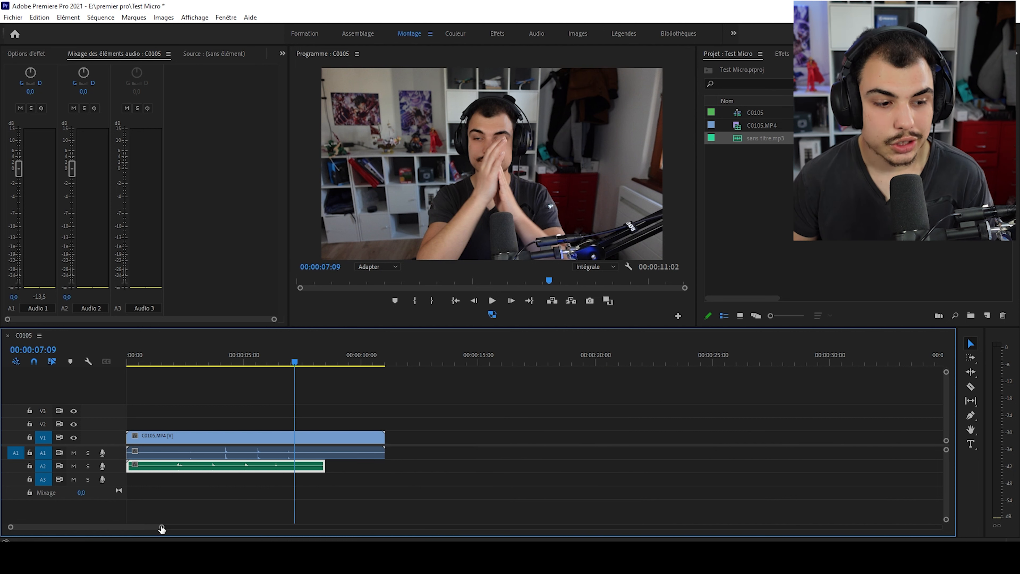
{"action": "key", "text": "Home"}
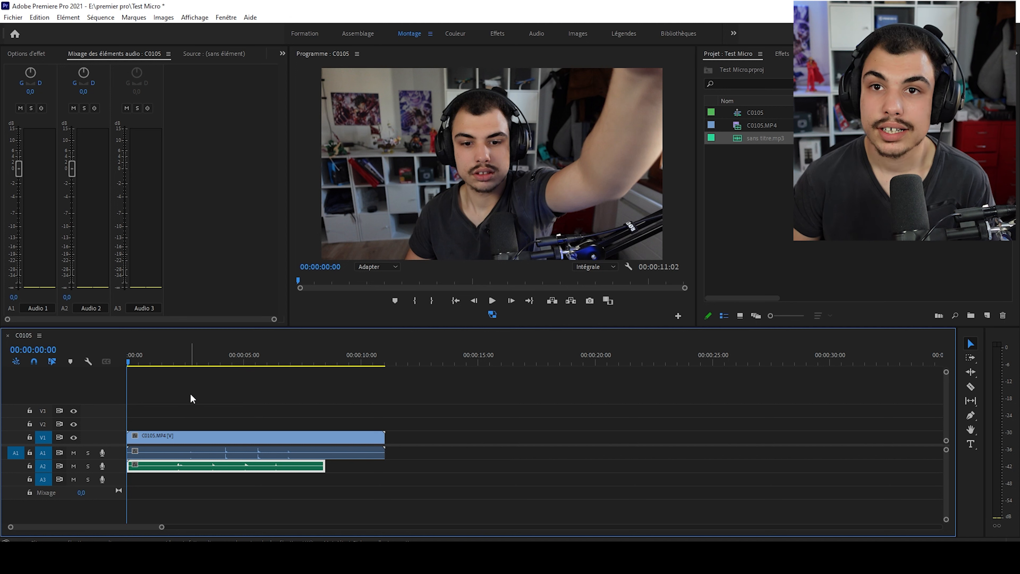
{"action": "left_click_drag", "start_coordinate": [174, 395], "coordinate": [236, 474]}
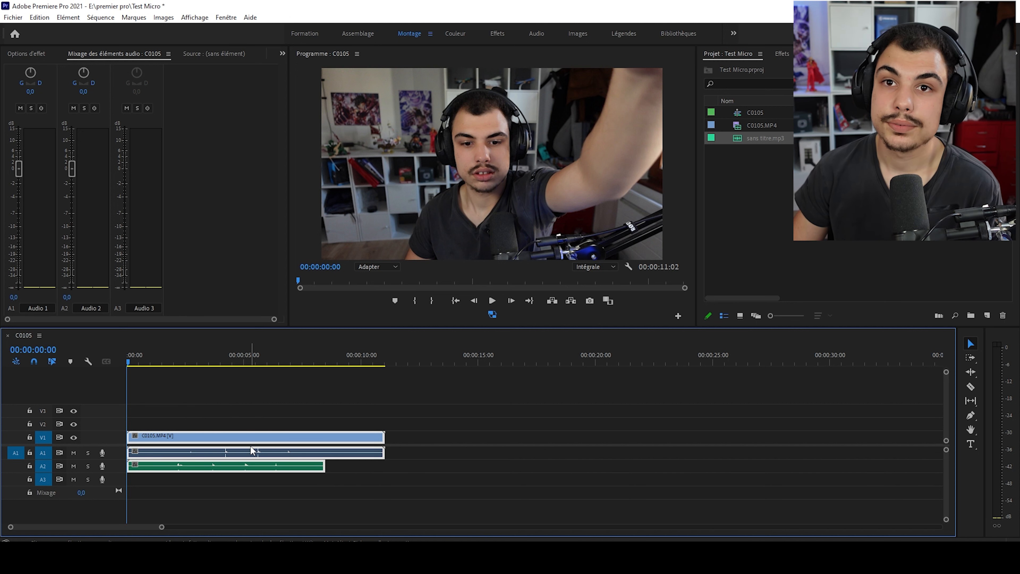
{"action": "right_click", "coordinate": [219, 437]}
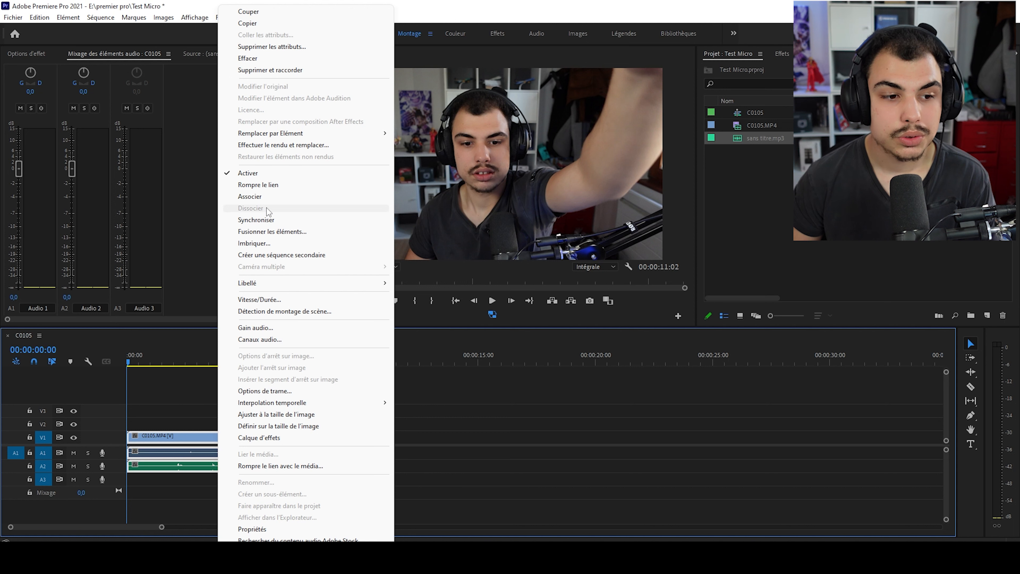
{"action": "left_click", "coordinate": [273, 222]}
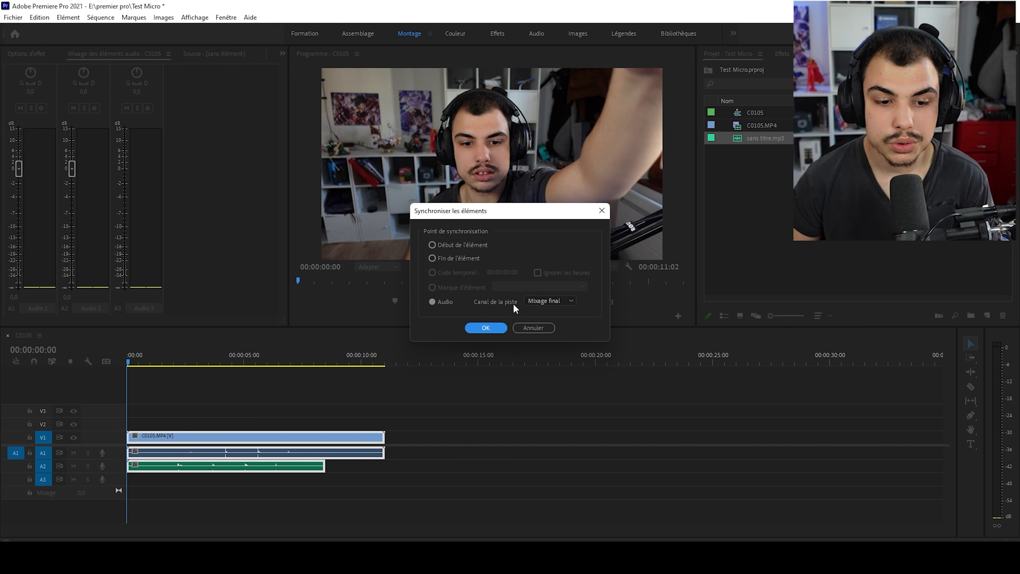
- Synchronize the selected clips by audio, using Mixage final as the track channel
{"action": "left_click", "coordinate": [568, 305]}
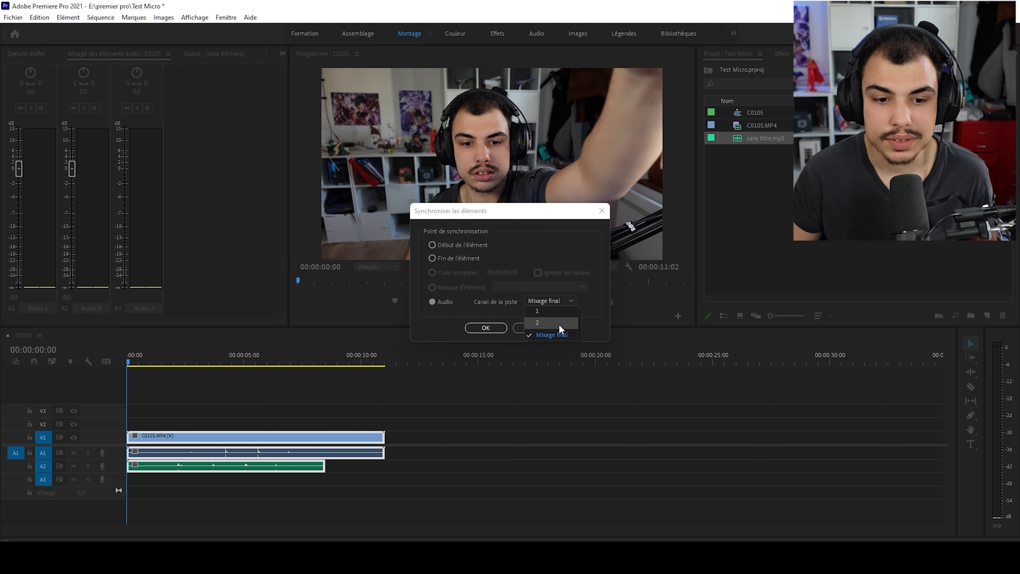
{"action": "left_click", "coordinate": [549, 311]}
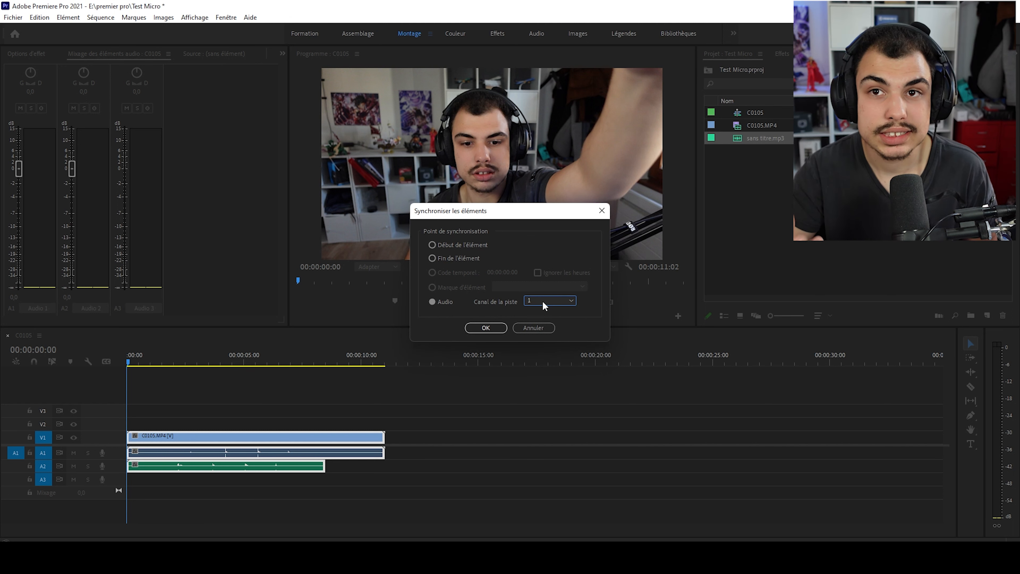
{"action": "left_click", "coordinate": [565, 301]}
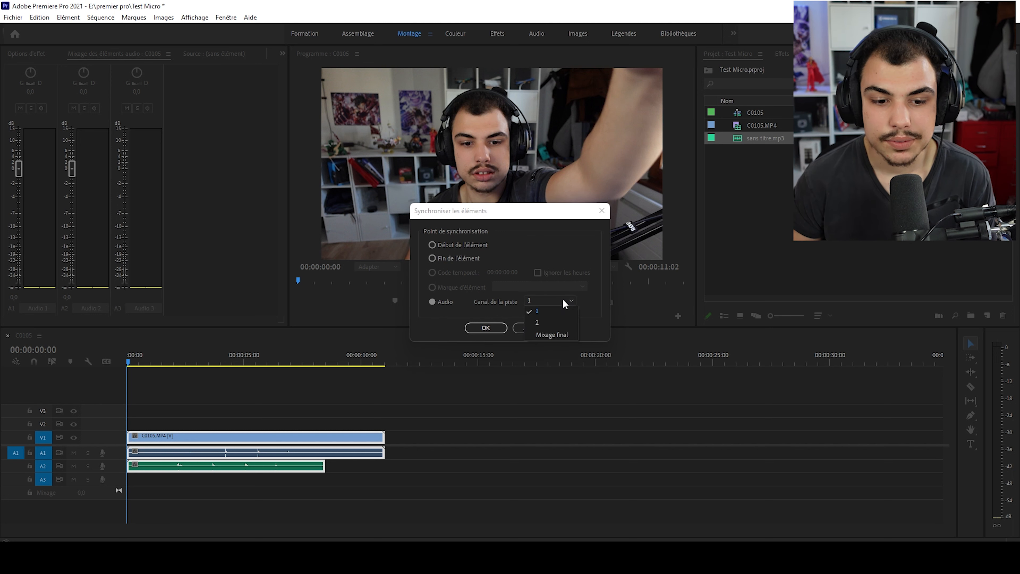
{"action": "left_click", "coordinate": [563, 335]}
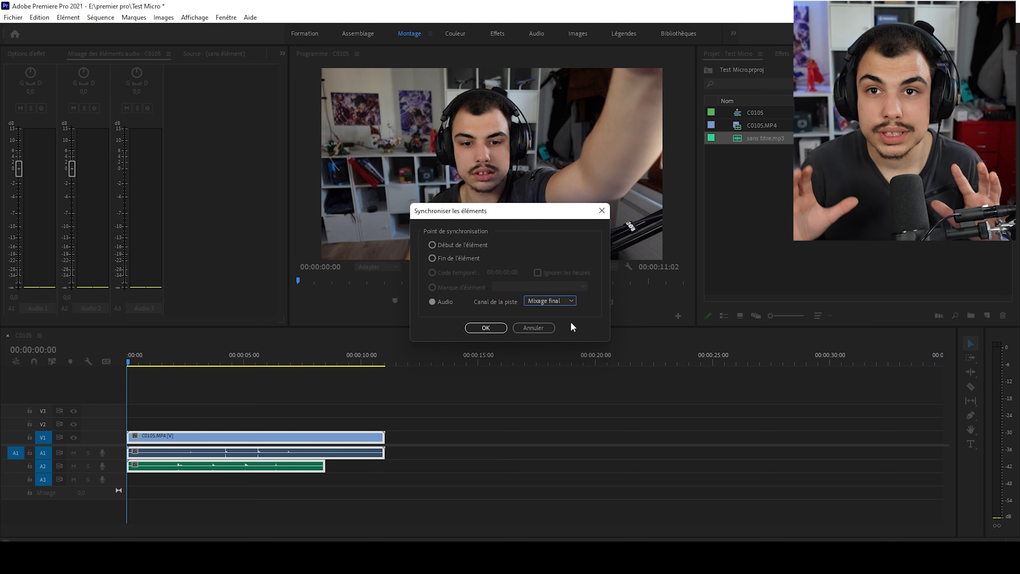
{"action": "left_click", "coordinate": [485, 328]}
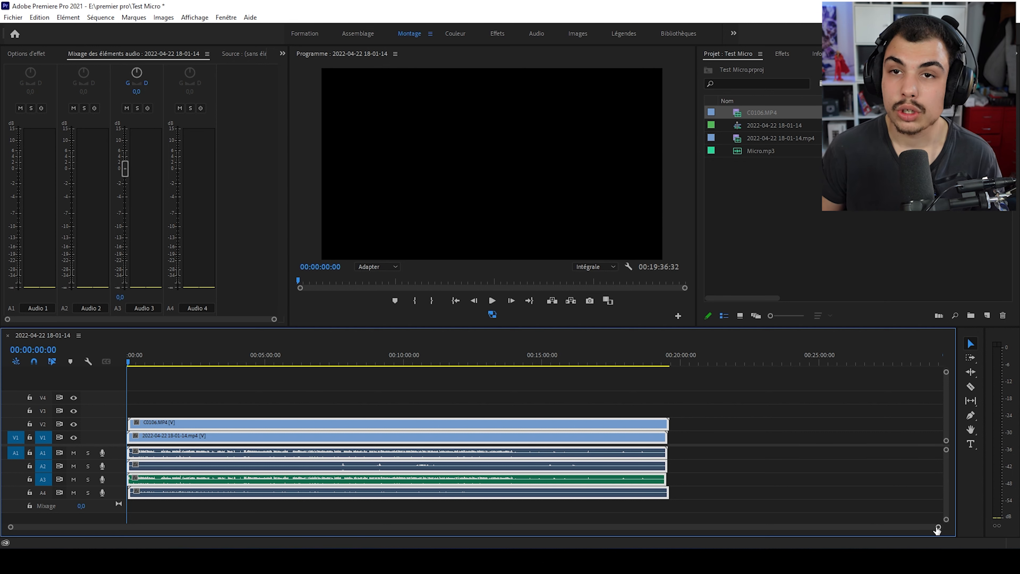
{"action": "left_click_drag", "start_coordinate": [938, 526], "coordinate": [867, 526]}
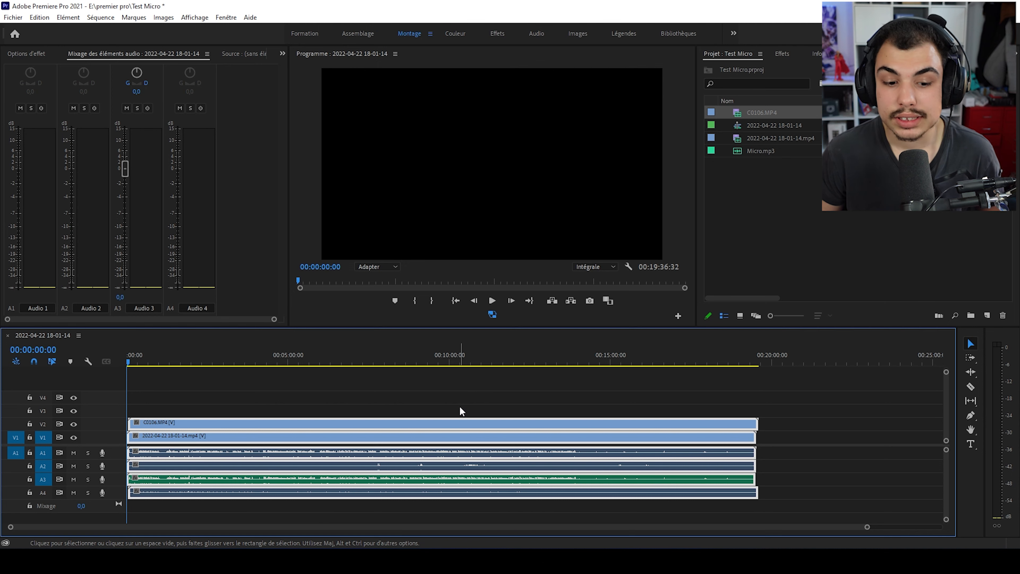
{"action": "right_click", "coordinate": [465, 436]}
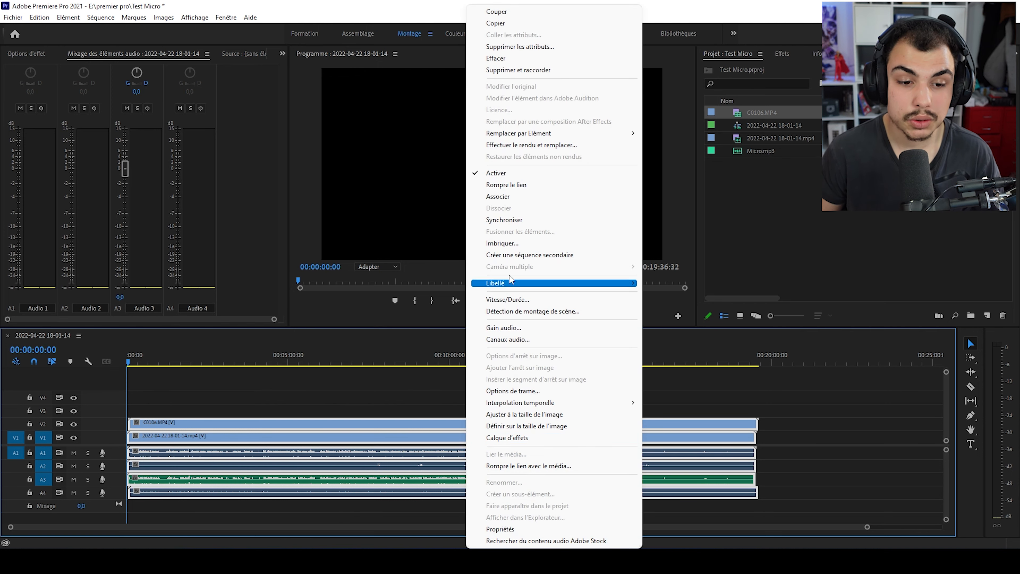
{"action": "left_click", "coordinate": [798, 421]}
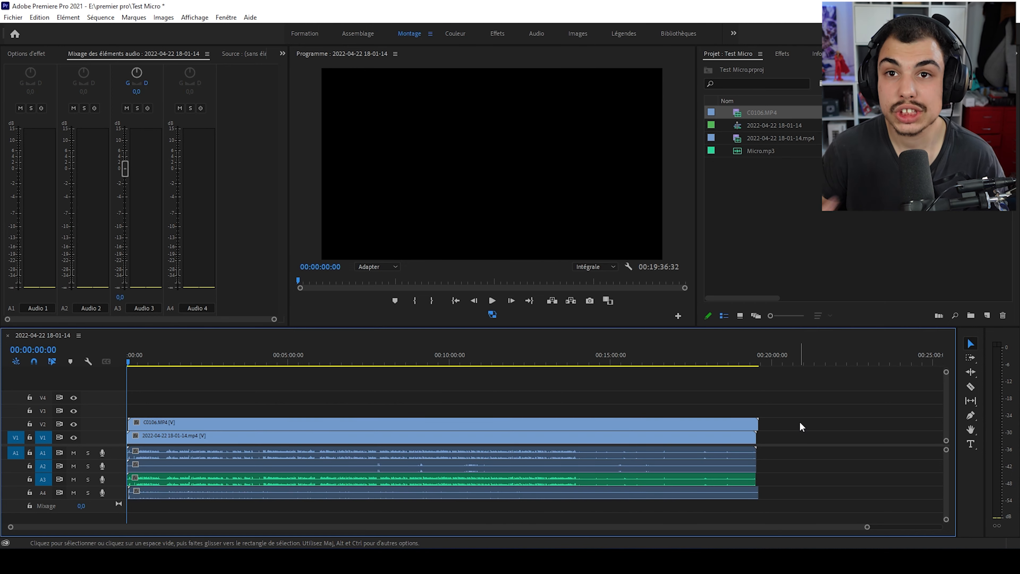
{"action": "left_click_drag", "start_coordinate": [778, 406], "coordinate": [591, 468]}
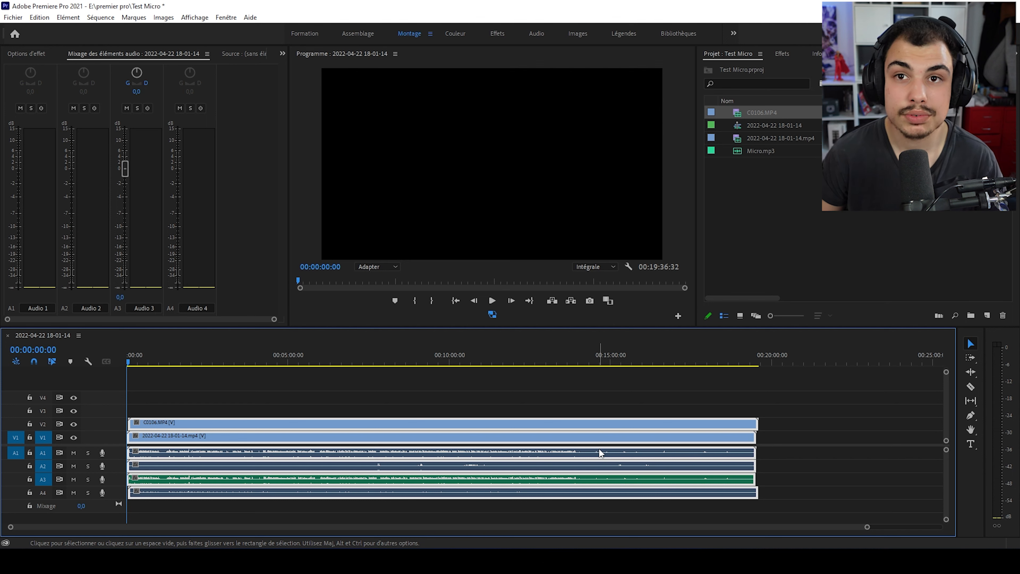
- Play back the first clap from about 00:00:05:08 to check the alignment of all clips
{"action": "left_click_drag", "start_coordinate": [867, 526], "coordinate": [497, 539]}
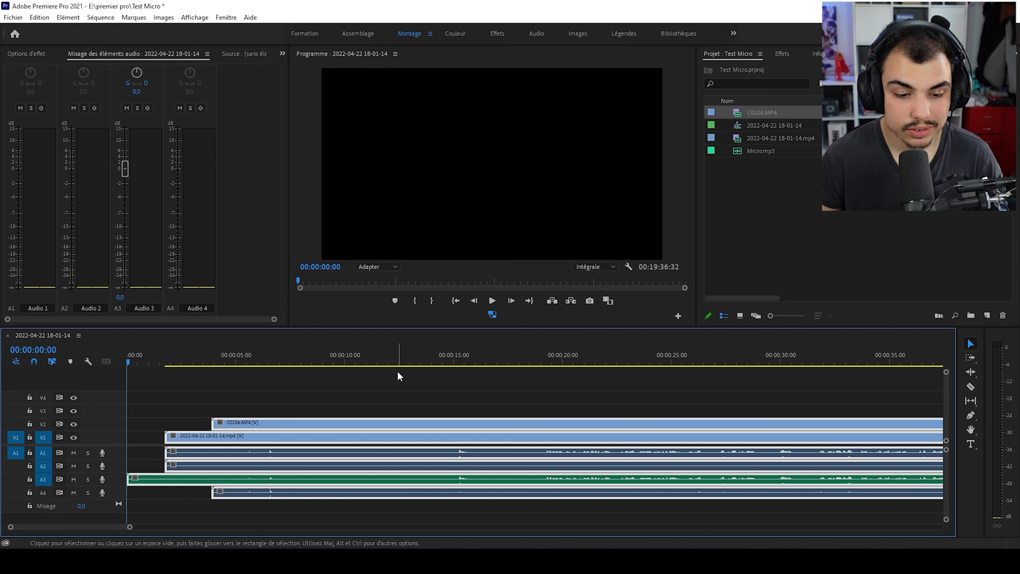
{"action": "left_click_drag", "start_coordinate": [129, 527], "coordinate": [100, 527]}
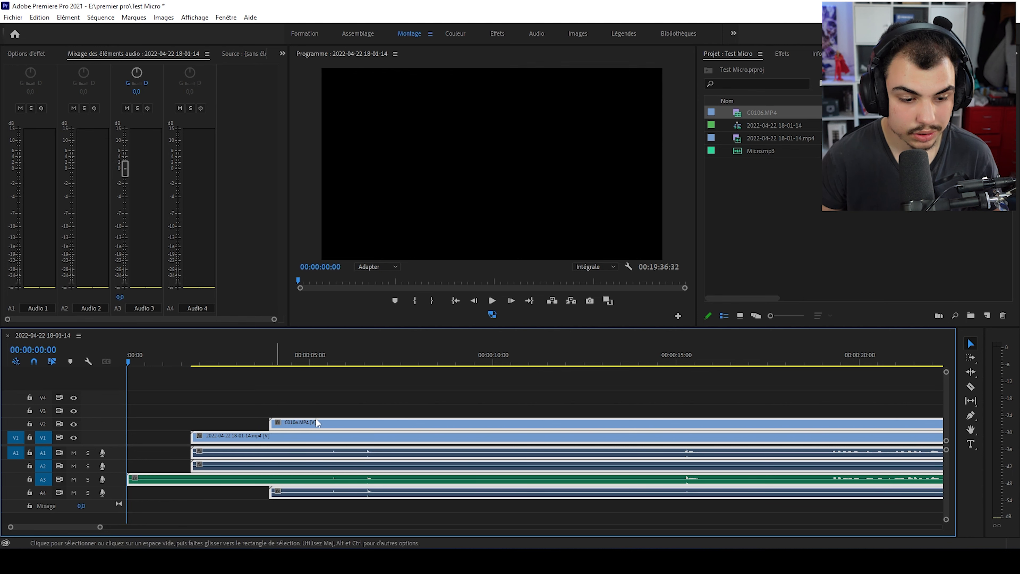
{"action": "left_click", "coordinate": [314, 359]}
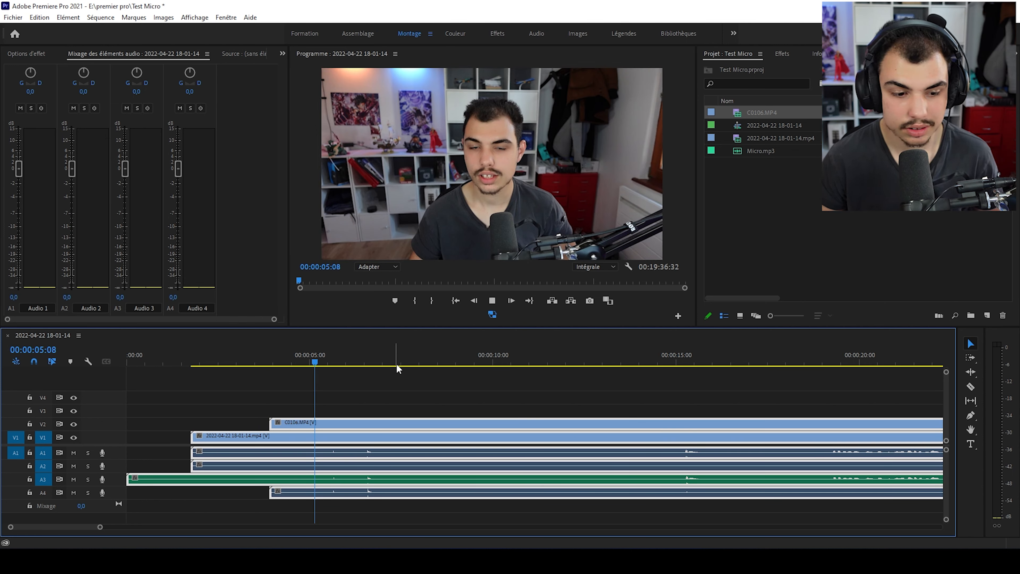
{"action": "key", "text": "space"}
{"action": "key", "text": "space"}
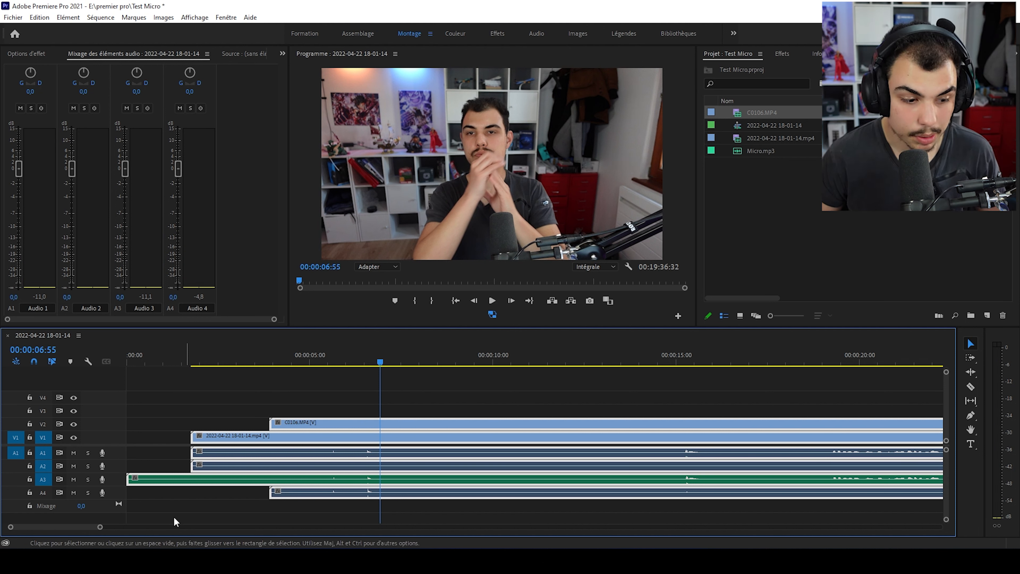
- Compare the clap peaks of the audio tracks near 00:00:06:35 and play them back from 00:00:06:34
{"action": "left_click_drag", "start_coordinate": [100, 526], "coordinate": [54, 535]}
{"action": "scroll", "coordinate": [331, 489], "scroll_direction": "up", "scroll_amount": 1}
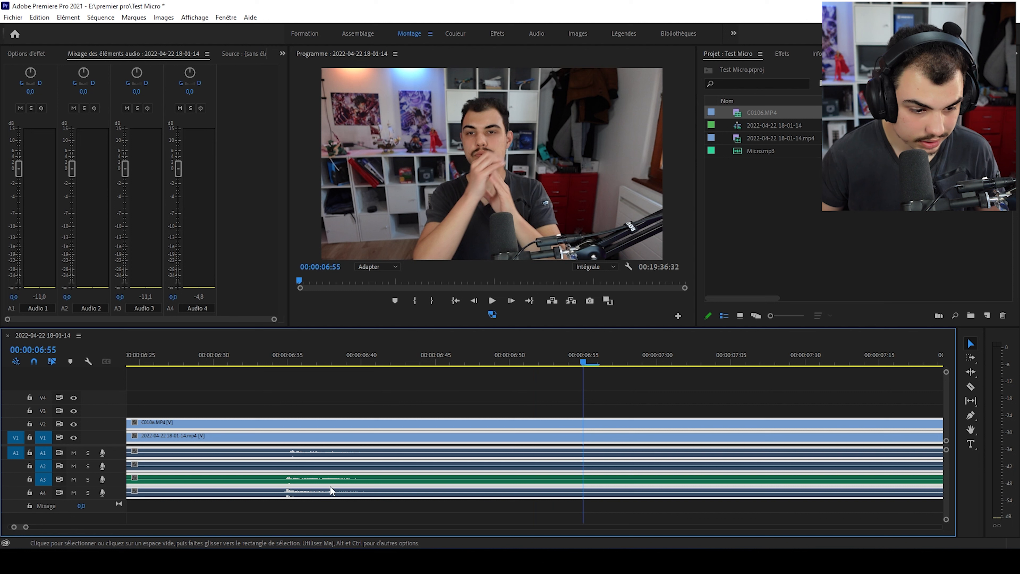
{"action": "left_click", "coordinate": [273, 356]}
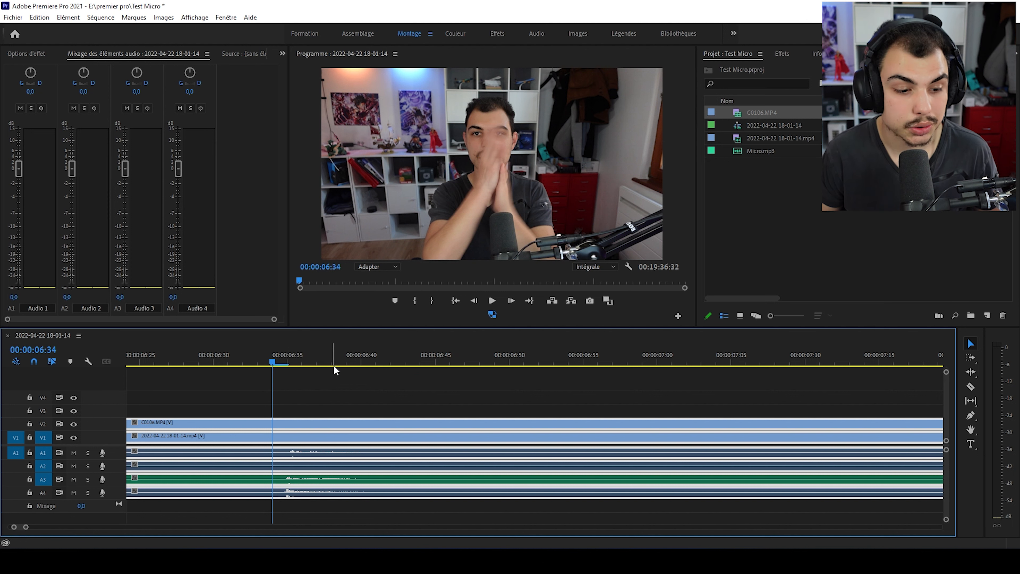
{"action": "key", "text": "space"}
{"action": "key", "text": "space"}
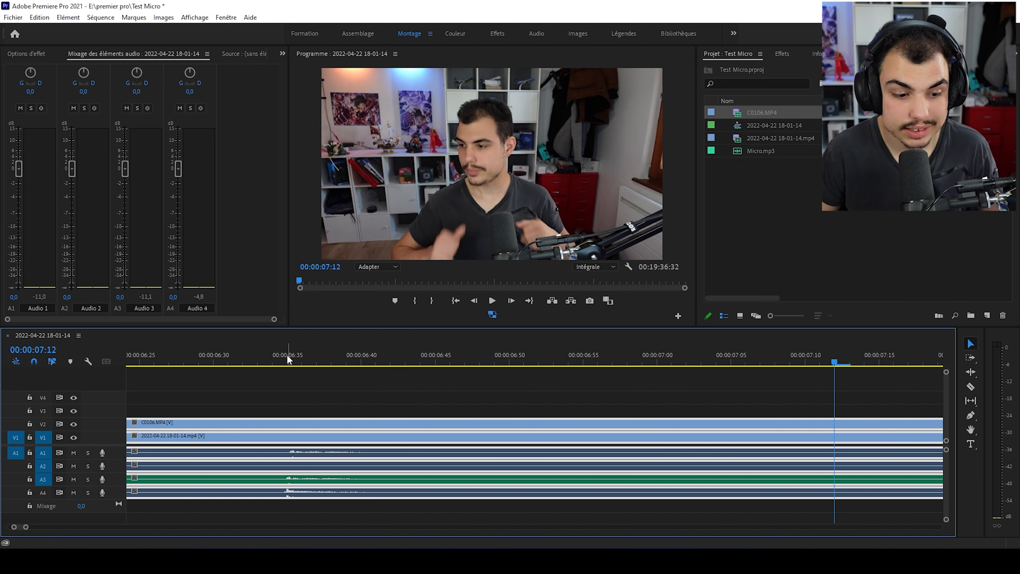
- Play back the speech from about 00:00:14:49 to check the synchronization, and clear the clip selection
{"action": "left_click_drag", "start_coordinate": [26, 526], "coordinate": [103, 527]}
{"action": "left_click", "coordinate": [638, 361]}
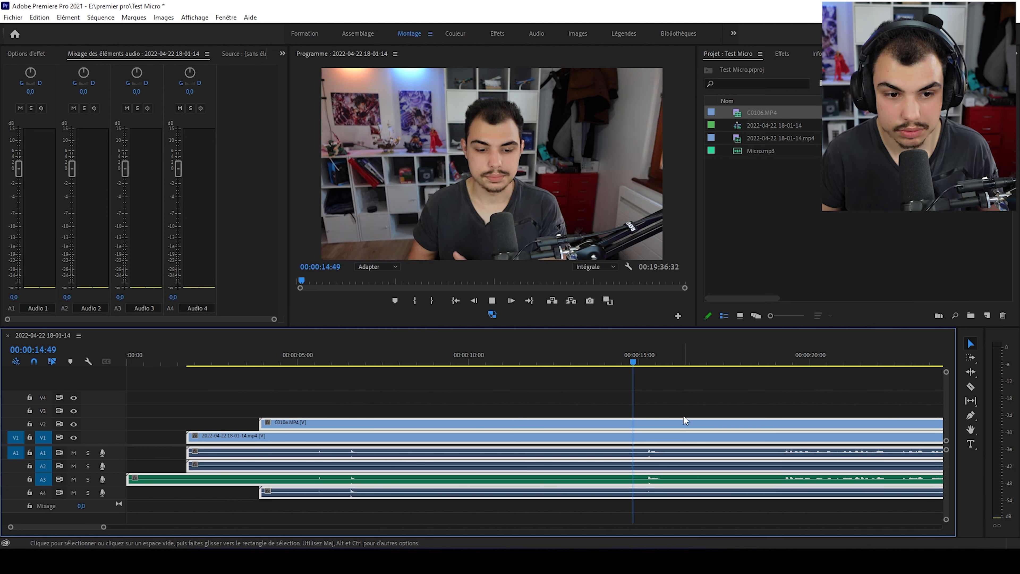
{"action": "key", "text": "space"}
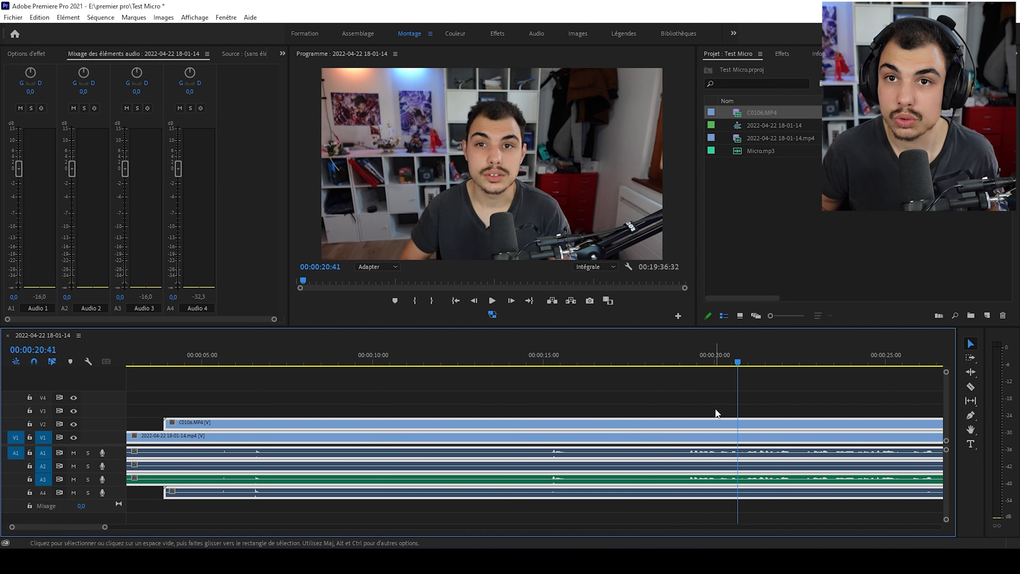
{"action": "left_click", "coordinate": [715, 409]}
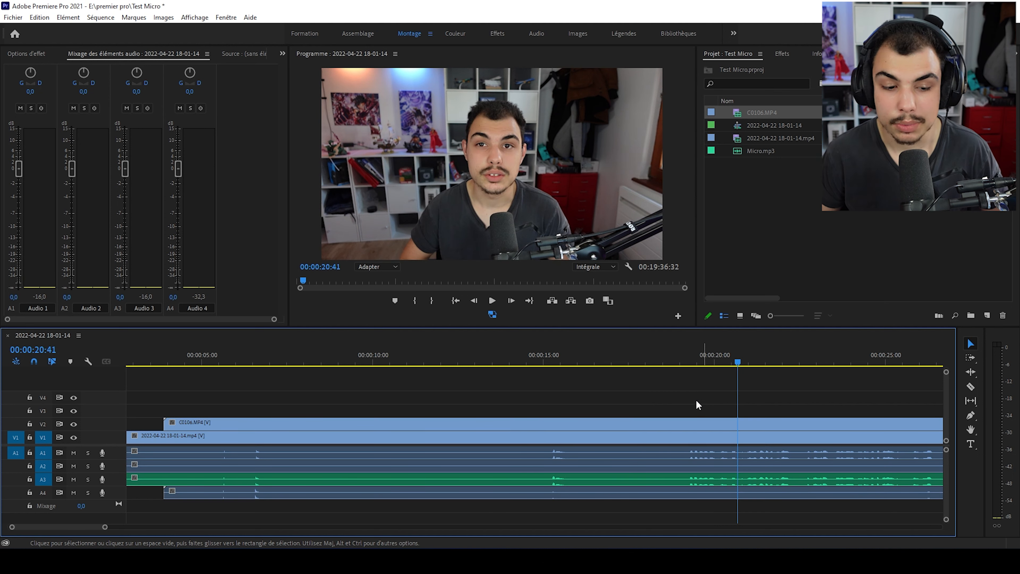
- Unlink the C0106.MP4 clip on V2 from its audio and delete that audio from A4
{"action": "scroll", "coordinate": [486, 484], "scroll_direction": "up", "scroll_amount": 1}
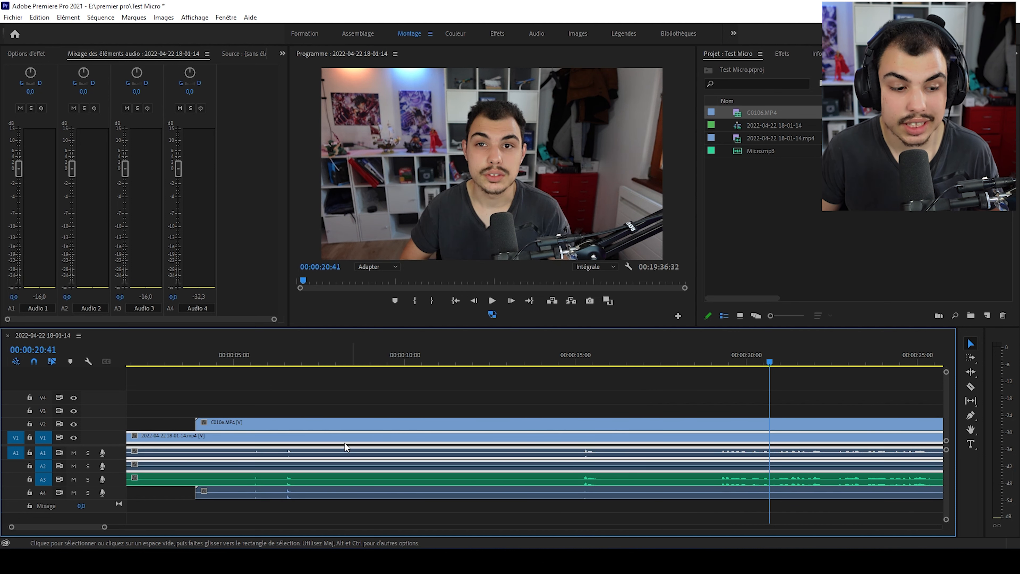
{"action": "left_click", "coordinate": [282, 423]}
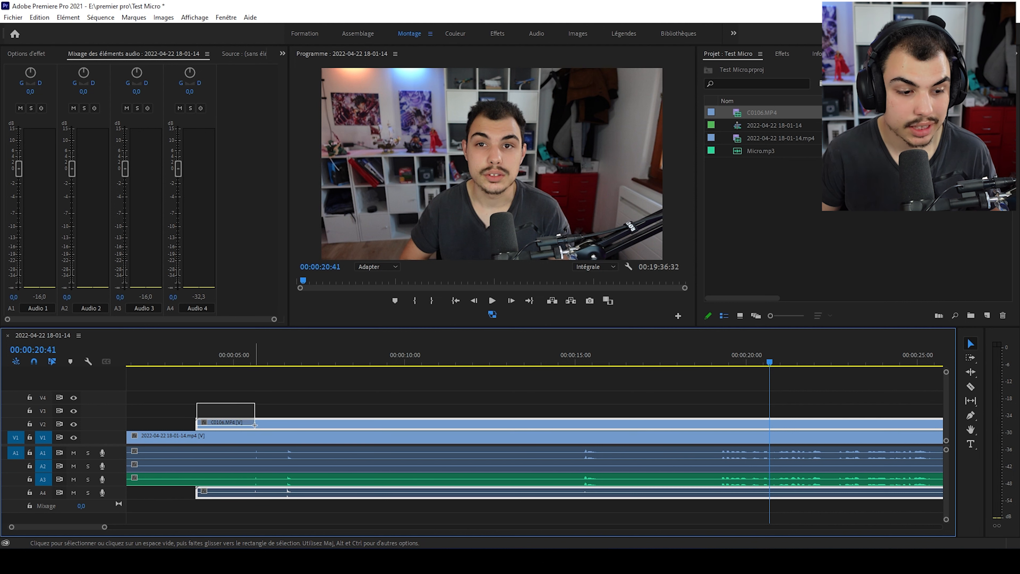
{"action": "right_click", "coordinate": [241, 424]}
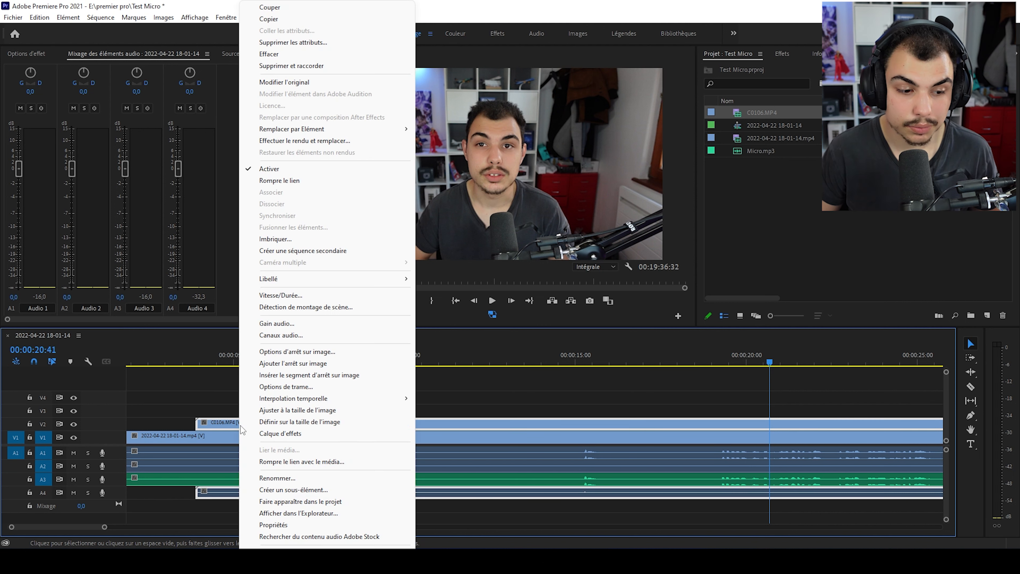
{"action": "left_click", "coordinate": [309, 180]}
{"action": "left_click", "coordinate": [355, 490]}
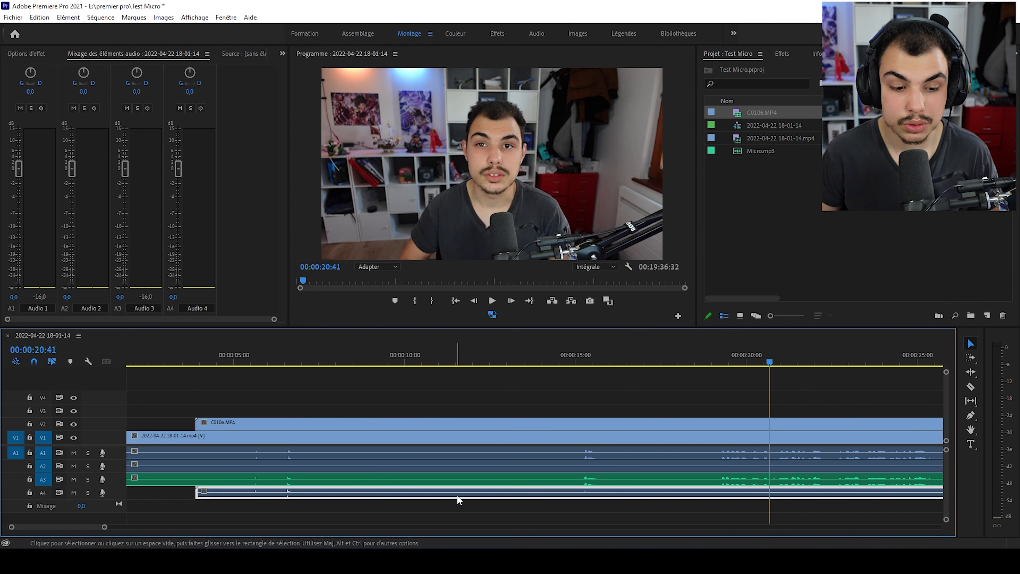
{"action": "key", "text": "Delete"}
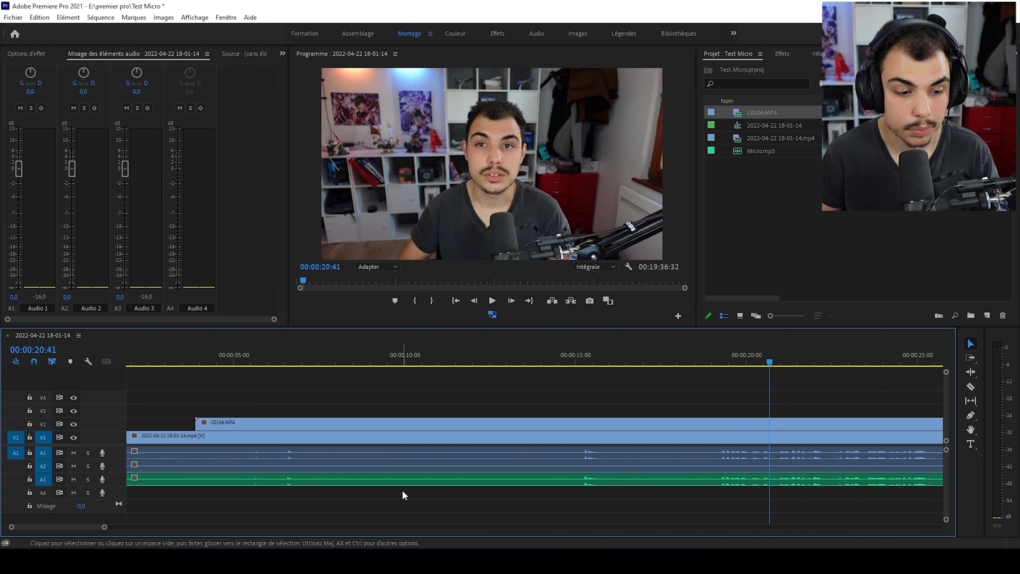
{"action": "scroll", "coordinate": [366, 511], "scroll_direction": "left", "scroll_amount": 2}
{"action": "left_click", "coordinate": [292, 441]}
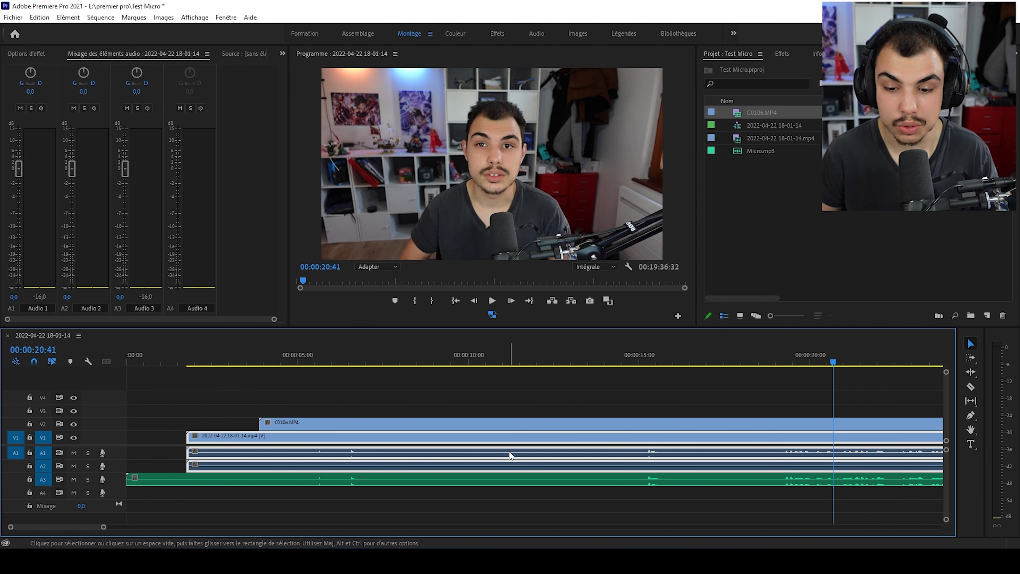
{"action": "scroll", "coordinate": [510, 457], "scroll_direction": "right", "scroll_amount": 1}
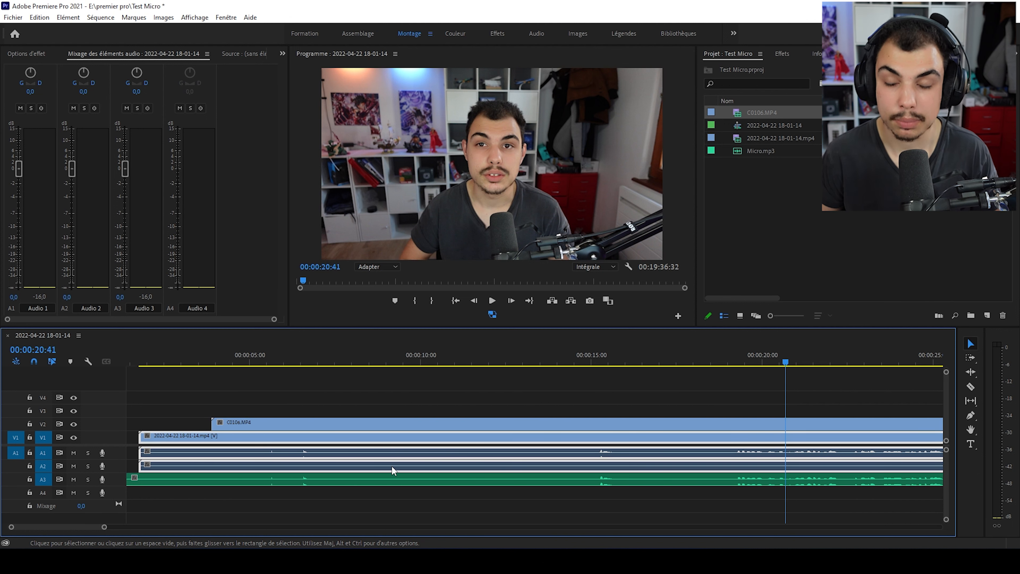
{"action": "right_click", "coordinate": [341, 438]}
{"action": "left_click", "coordinate": [292, 441]}
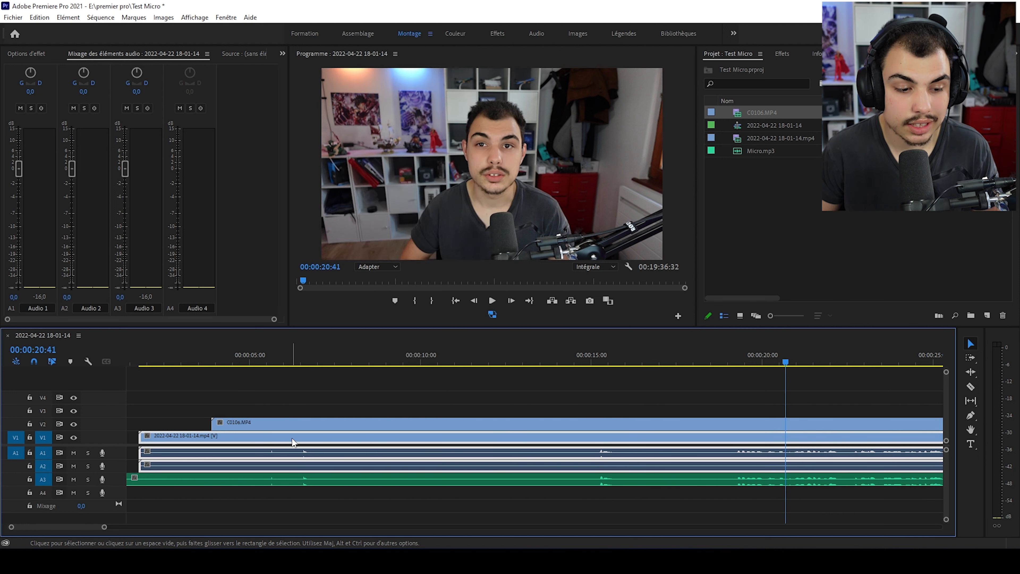
{"action": "right_click", "coordinate": [327, 441]}
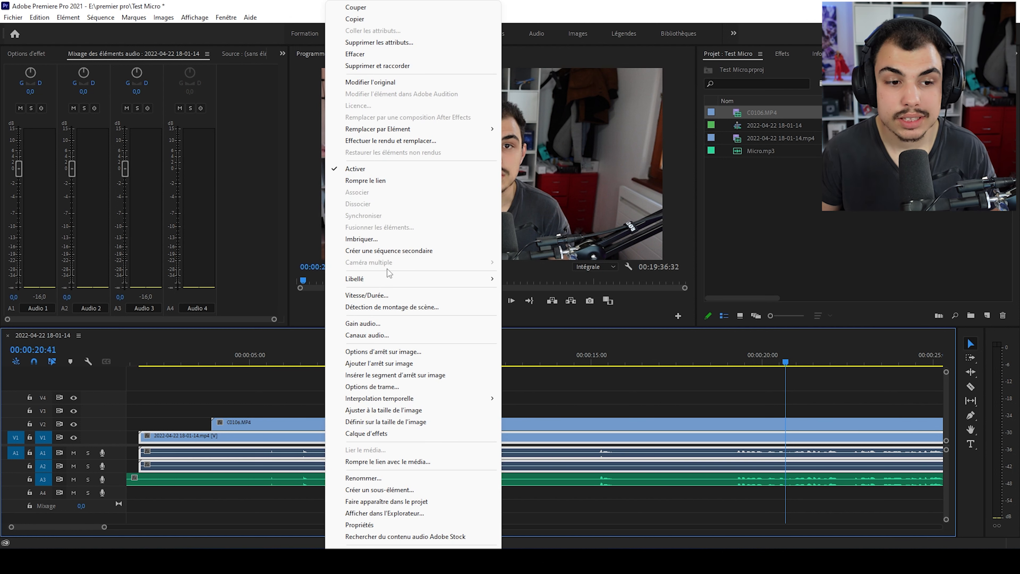
{"action": "left_click", "coordinate": [409, 183]}
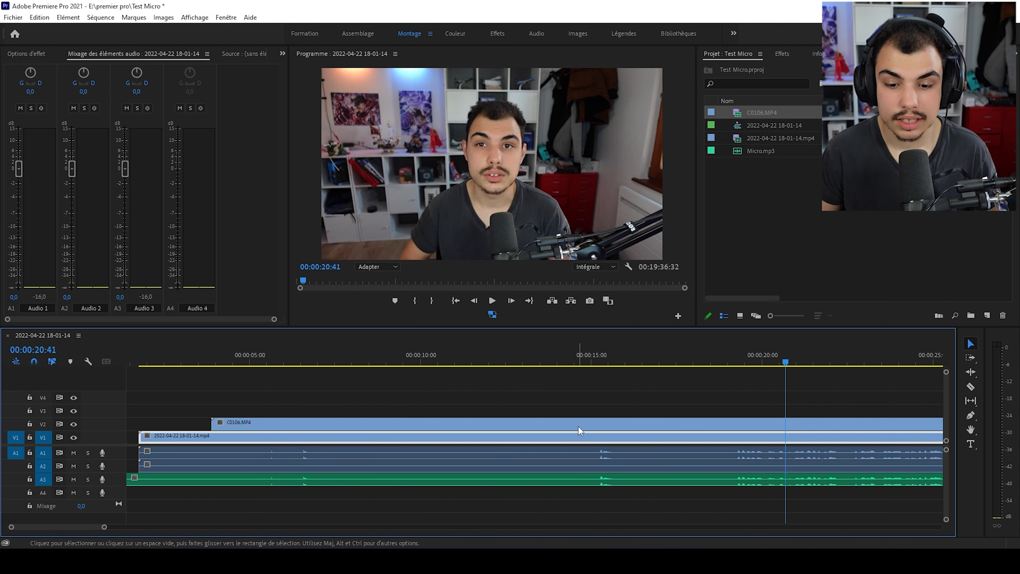
{"action": "left_click", "coordinate": [603, 450]}
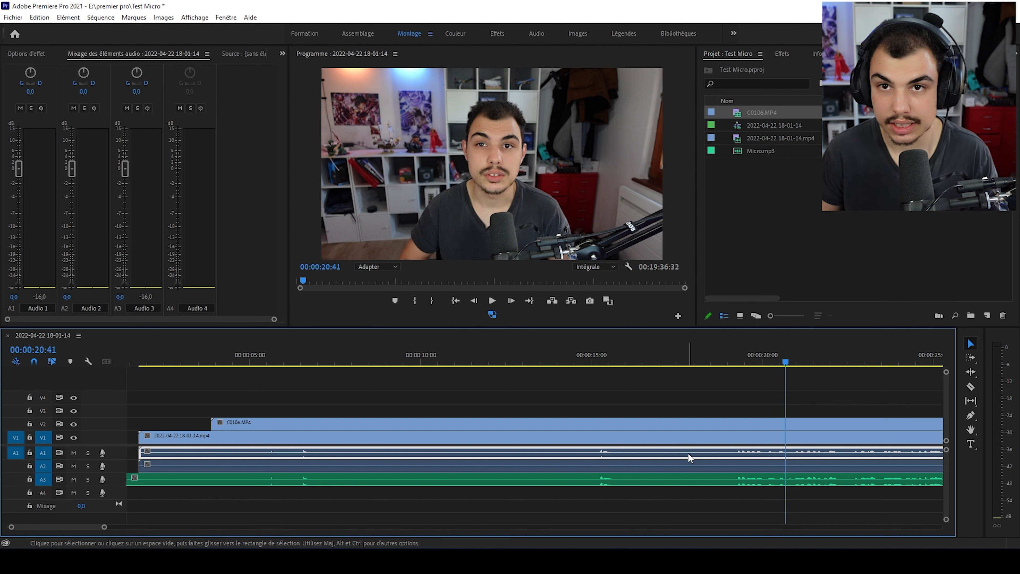
{"action": "key", "text": "Delete"}
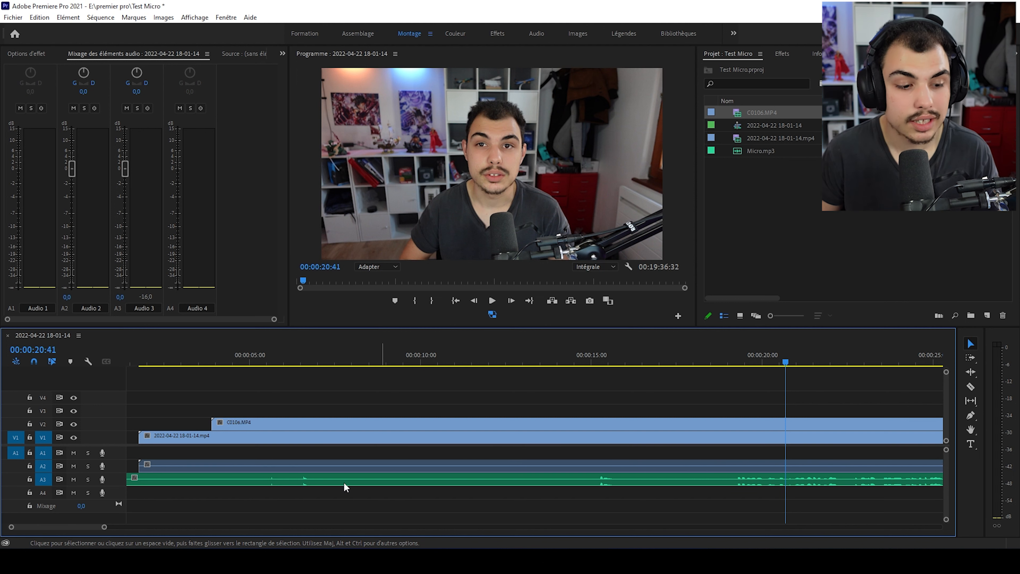
- Move the microphone clip from A3 up to A1 without shifting it in time, and start playback from about 00:00:13:32
{"action": "left_click", "coordinate": [266, 478]}
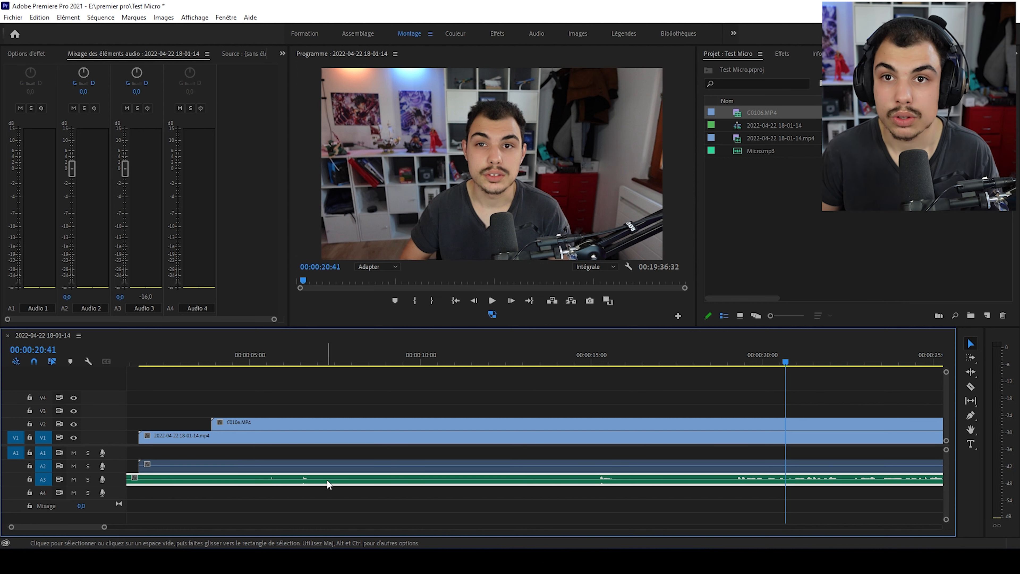
{"action": "left_click_drag", "start_coordinate": [327, 479], "coordinate": [329, 452]}
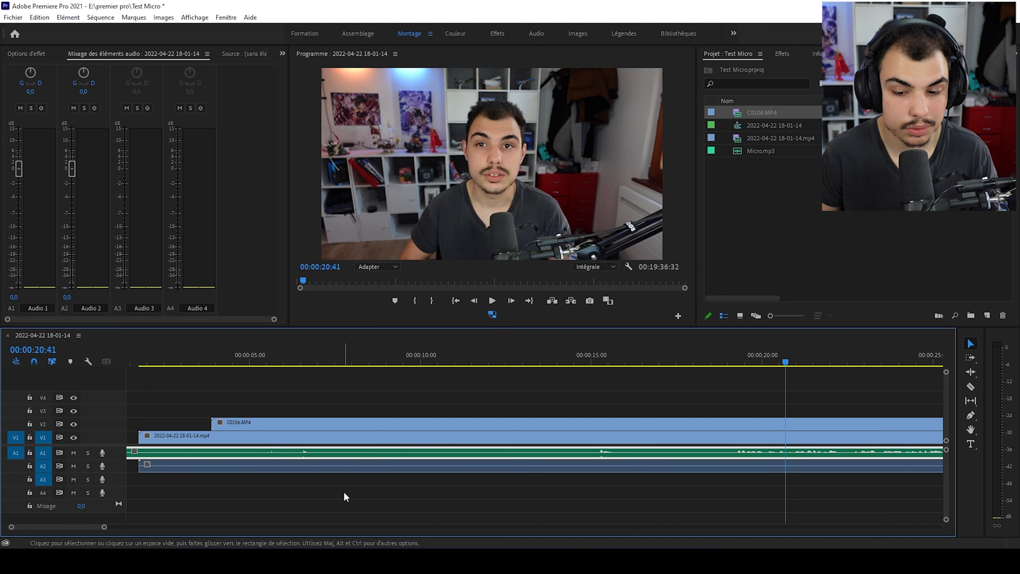
{"action": "left_click", "coordinate": [543, 364]}
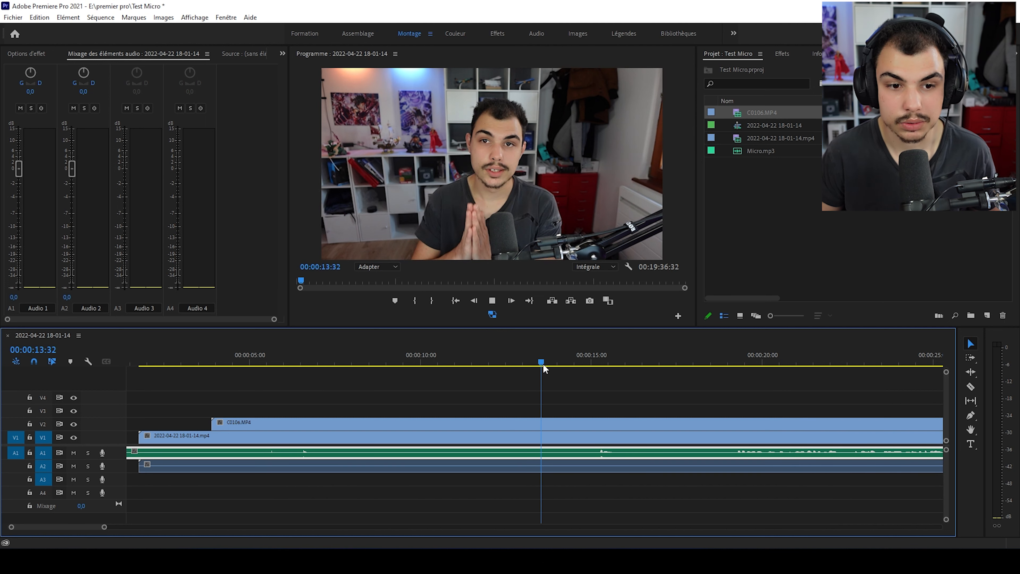